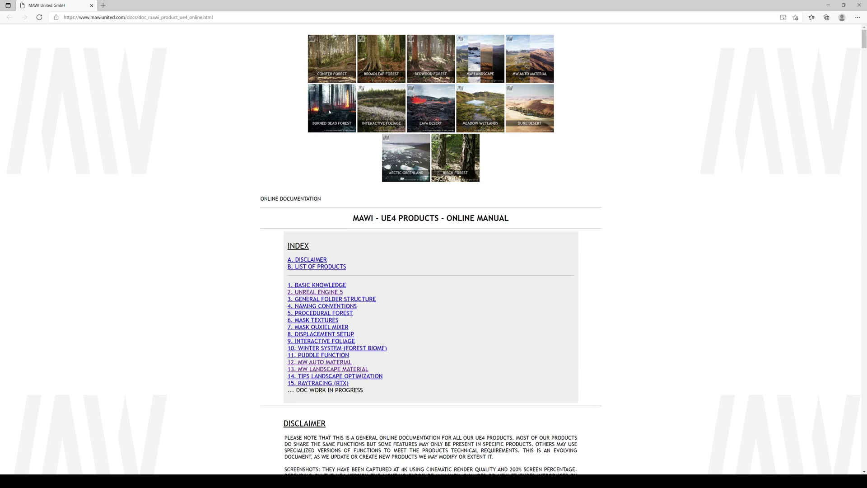
- Open the Unreal Engine 5 section of the MAWI UE4 products online manual
click(322, 292)
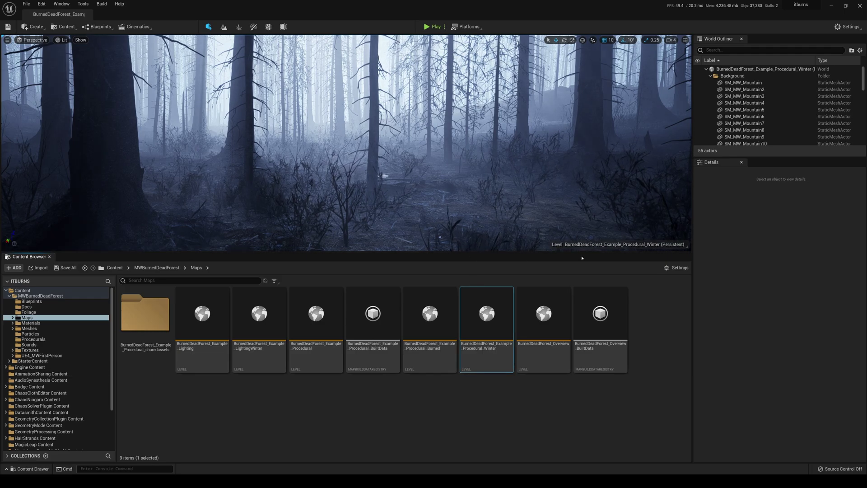
- Enlarge the level viewport and look around the winter forest
mouse_move(514, 196)
right_down()
mouse_move(519, 174)
mouse_move(528, 197)
right_up()
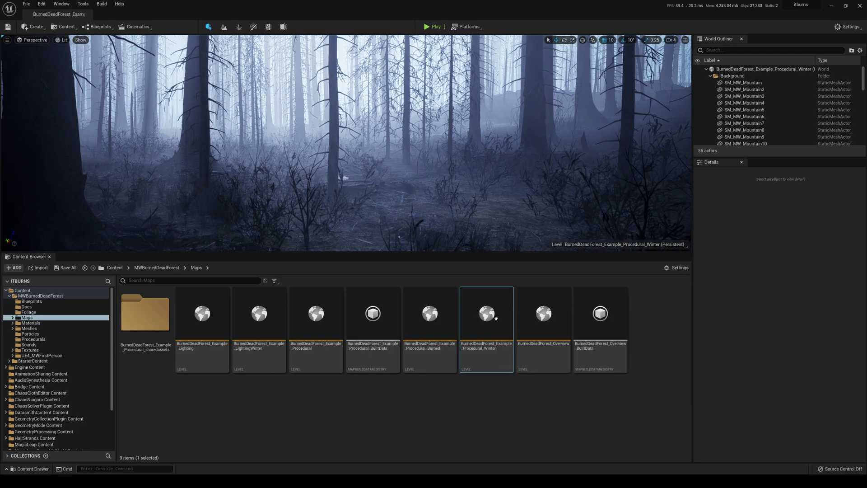
drag(501, 255, 501, 329)
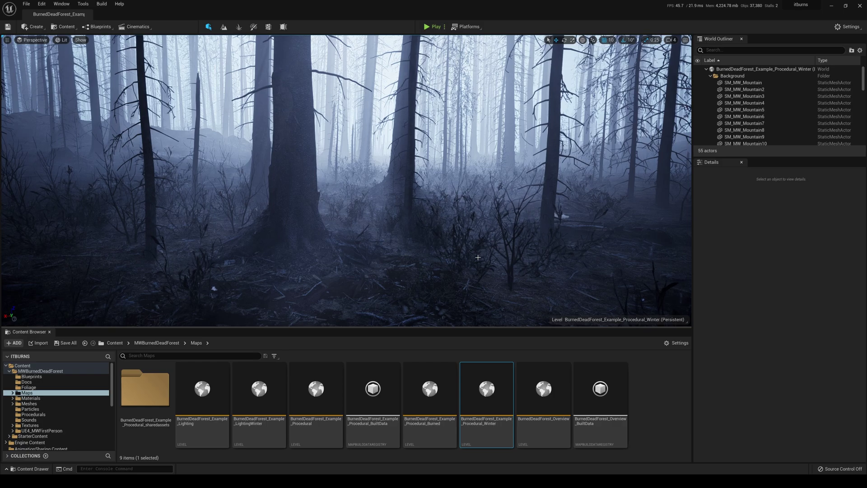
right_drag(346, 181, 663, 181)
right_drag(477, 258, 654, 258)
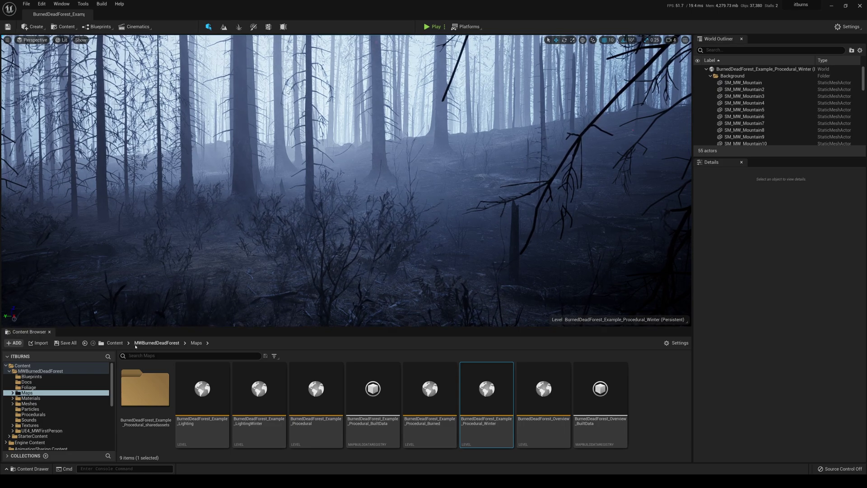
- Open the MTL_BDF_General_MASTER material from MWBurnedDeadForest's Materials/MASTER folder
click(119, 344)
double_click(146, 388)
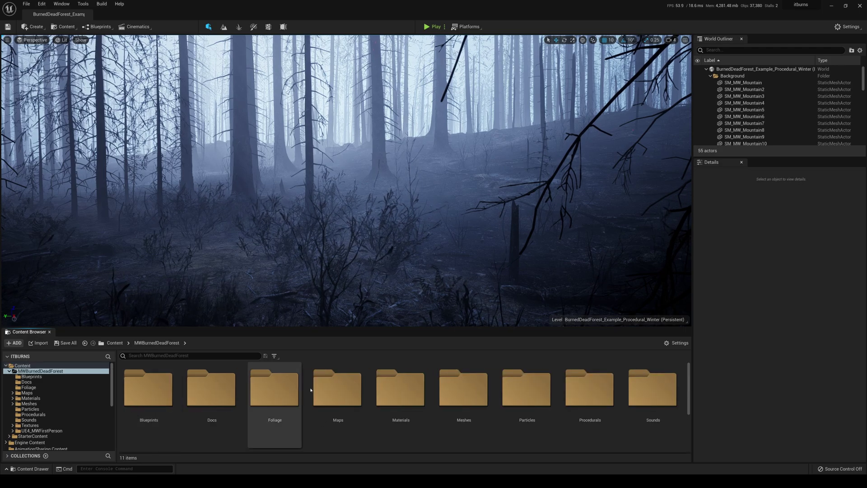
double_click(401, 391)
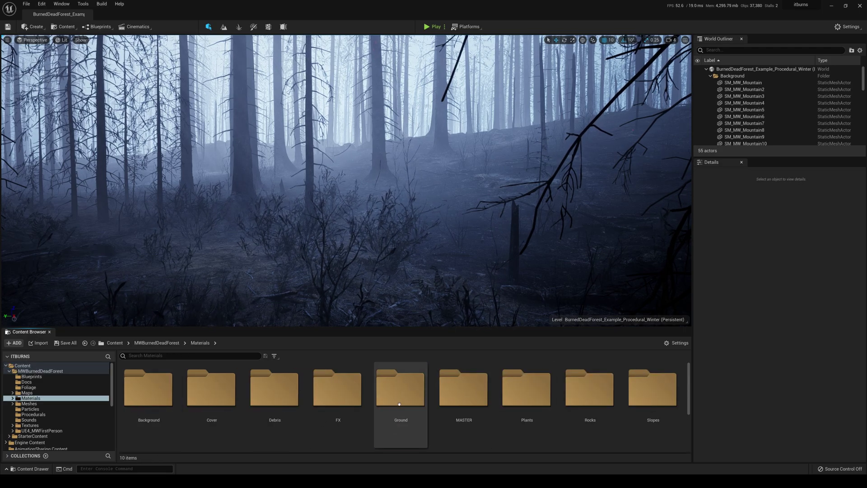
scroll(339, 431, down, 1)
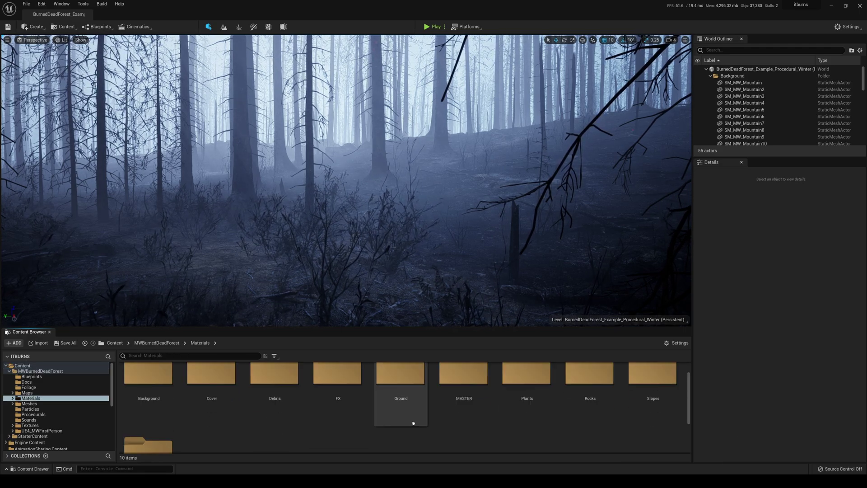
double_click(464, 380)
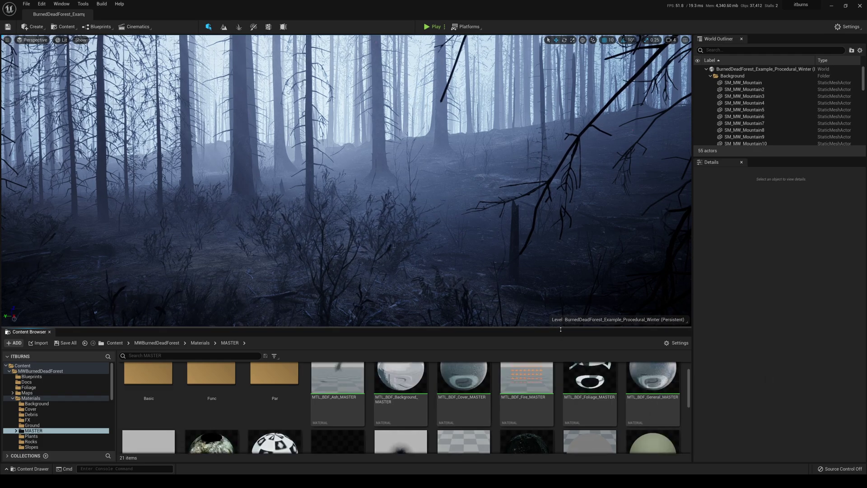
drag(560, 336, 560, 285)
double_click(645, 340)
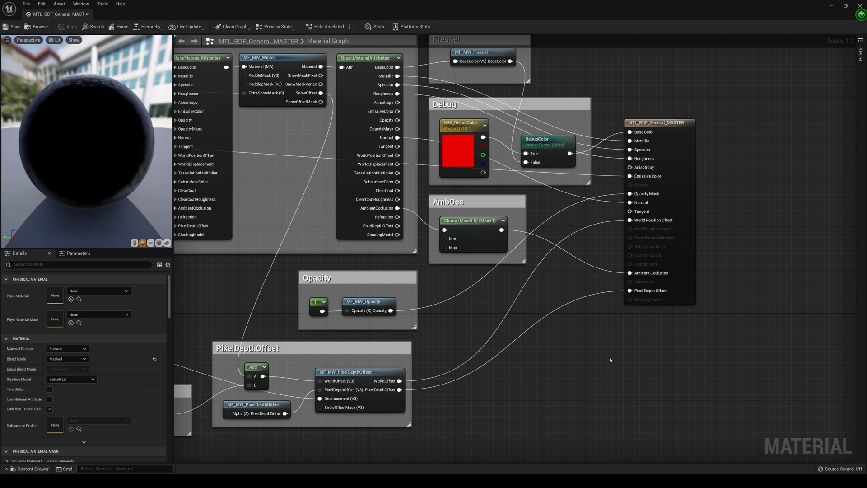
- Set the blend mode of MTL_BDF_General_MASTER to Opaque
click(664, 128)
right_drag(575, 339, 604, 328)
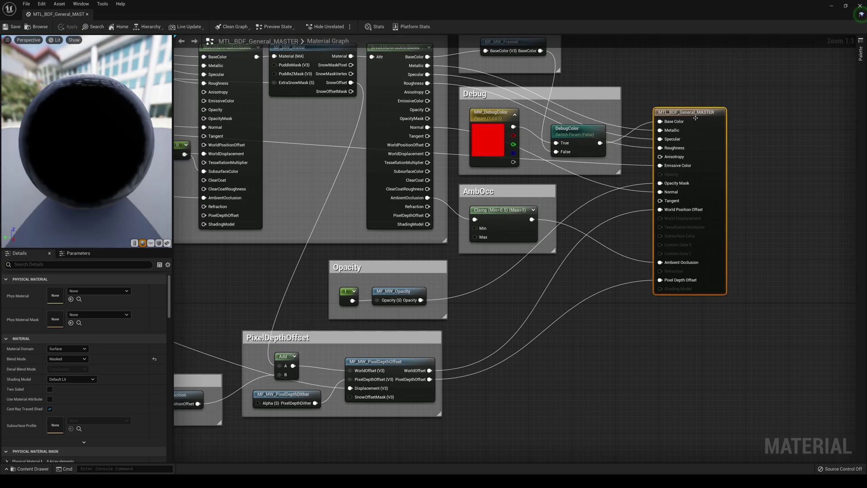
click(67, 358)
click(64, 367)
- Open the MF_MW_PixelDepthDither function, set the MW_UsePixelDepthDither switch's default value to off, and apply the change
right_drag(306, 309, 383, 286)
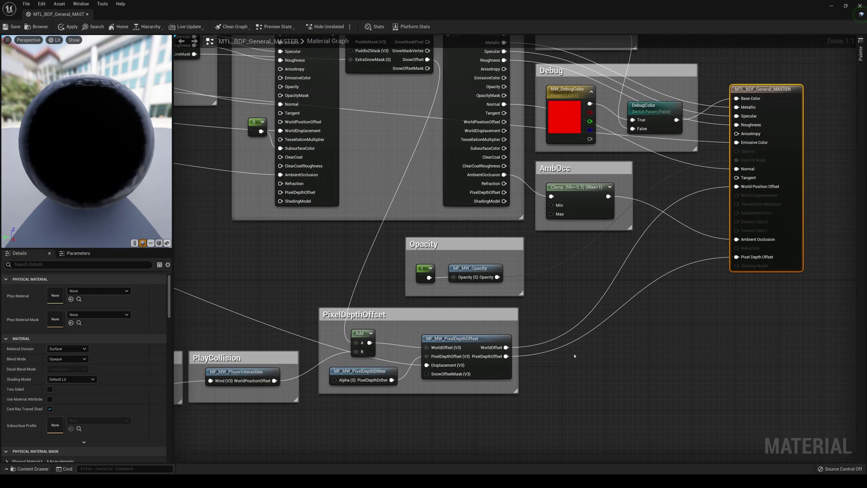
double_click(377, 381)
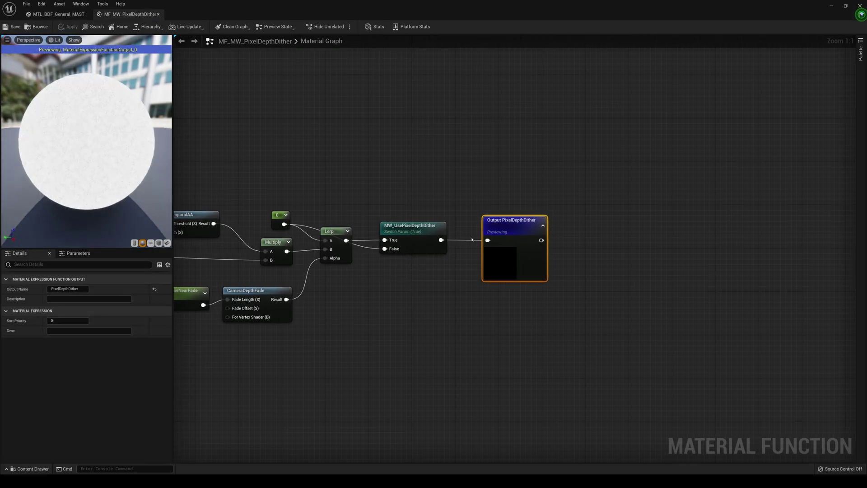
right_drag(435, 273, 488, 269)
click(475, 227)
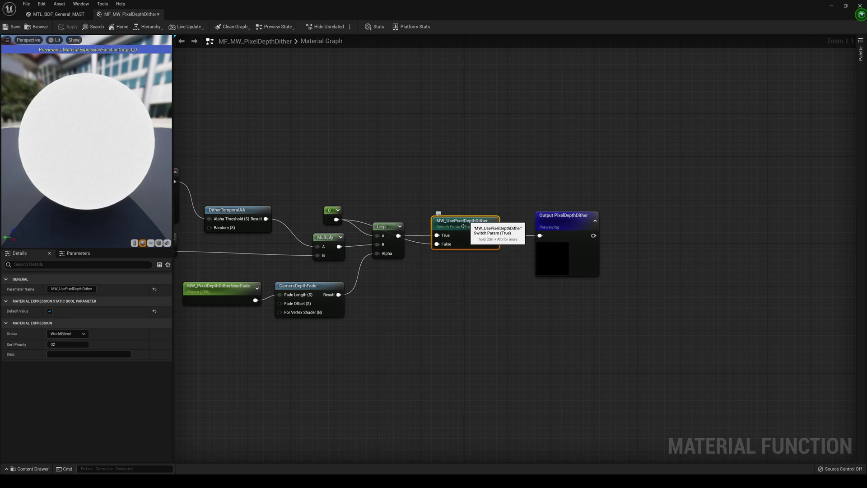
click(50, 311)
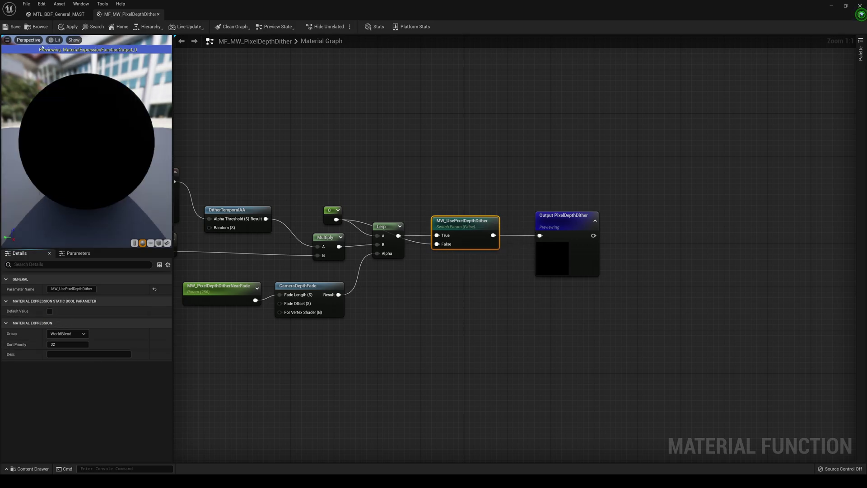
click(69, 27)
- Turn off Dithered LOD Transition on MTL_BDF_General_MASTER and save the material
click(62, 15)
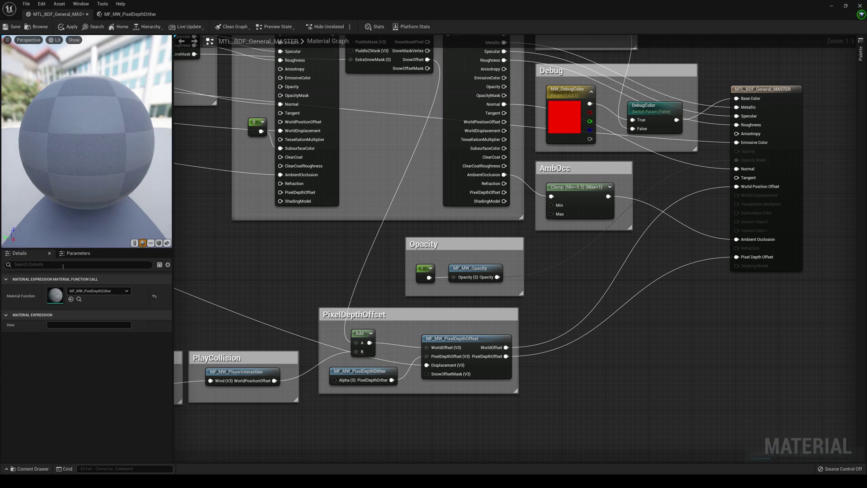
click(777, 97)
click(29, 264)
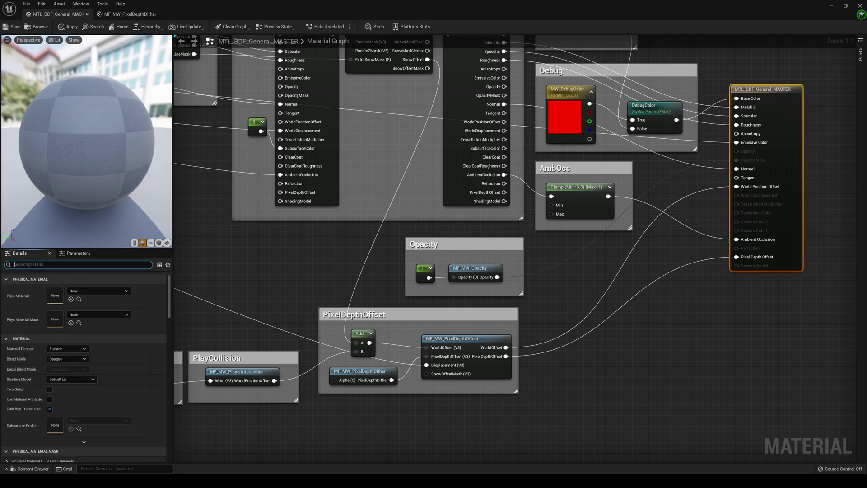
text(dither)
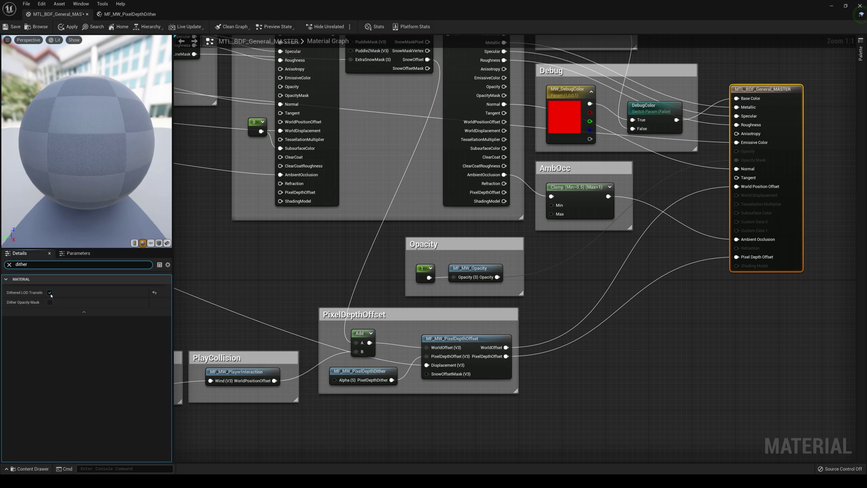
click(50, 293)
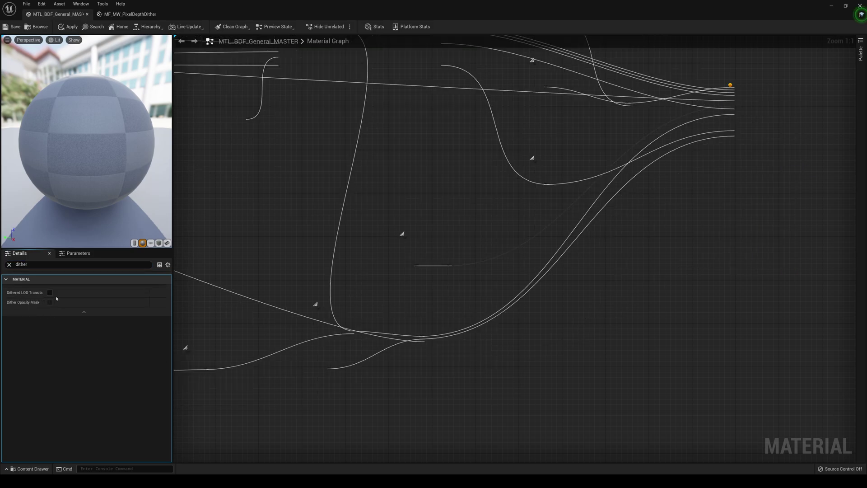
right_click(431, 278)
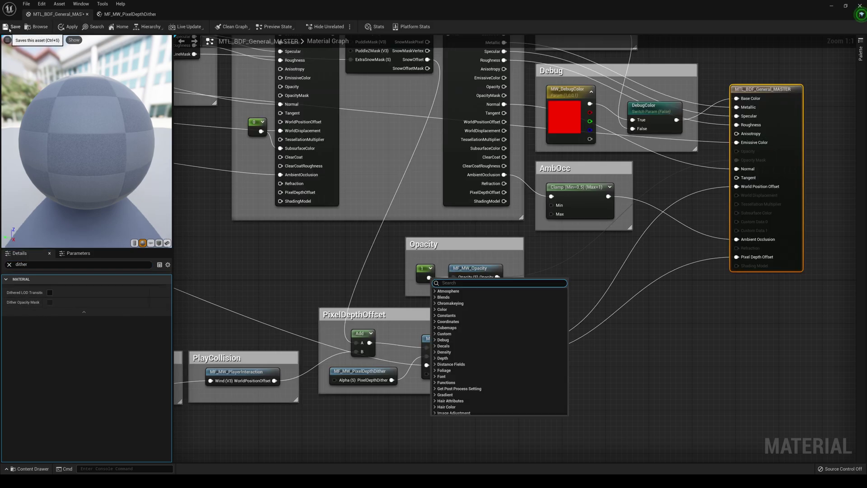
key(ctrl+s)
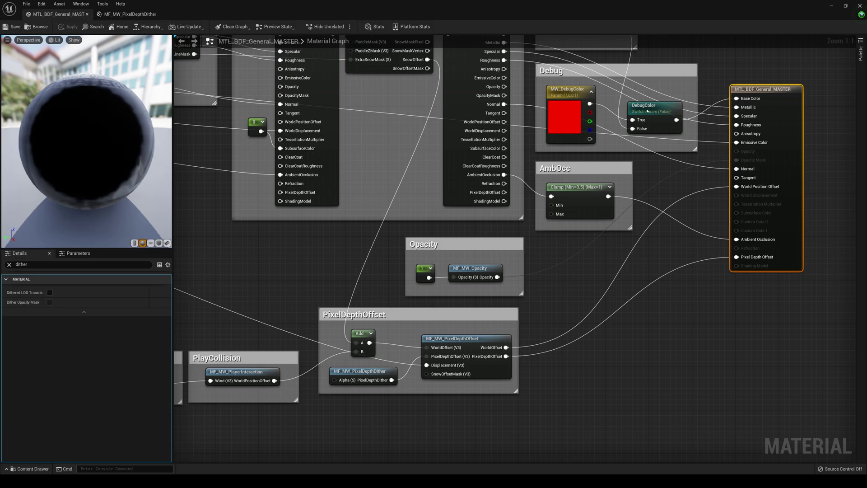
- Duplicate MTL_BDF_General_MASTER in the MASTER folder and name the copy Majorgeneralnanite
click(832, 6)
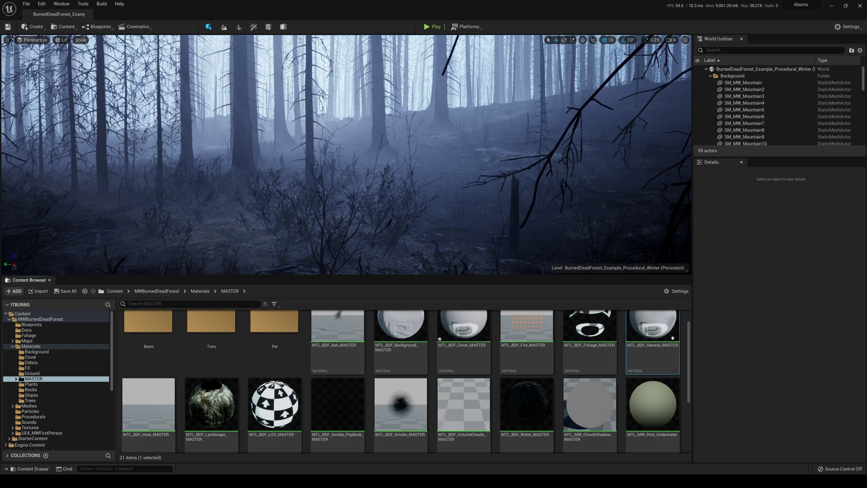
right_click(657, 332)
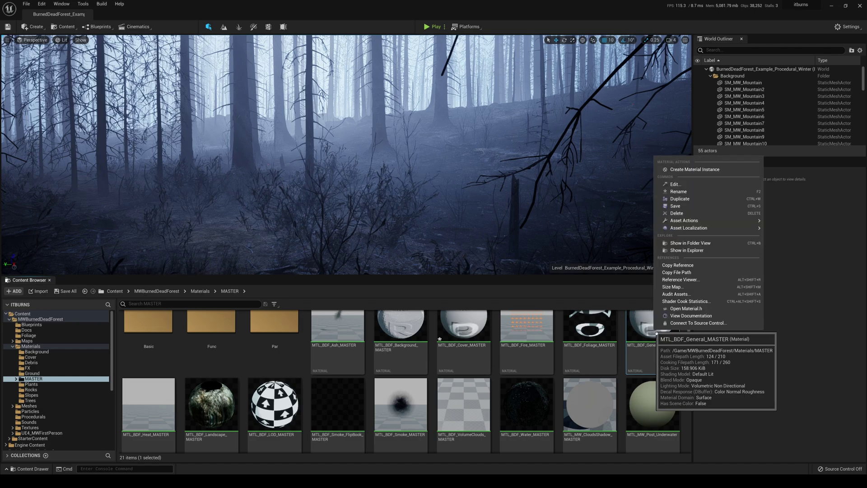
click(679, 199)
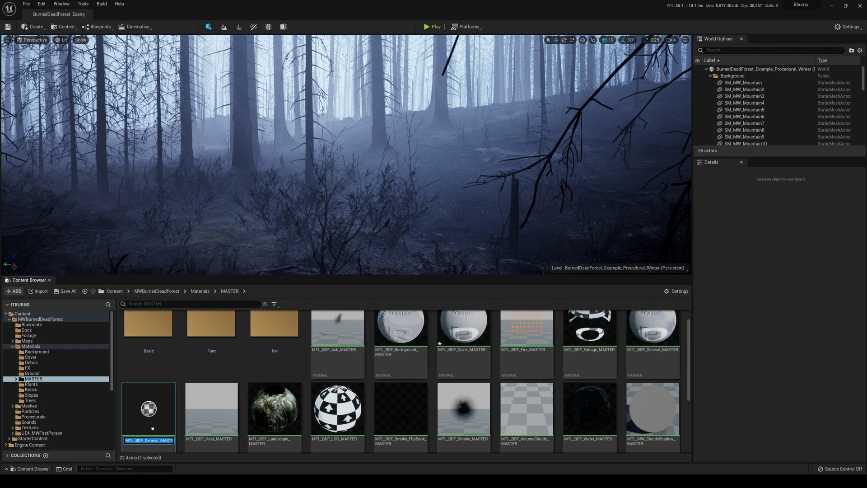
text(Majorgeneralnanite)
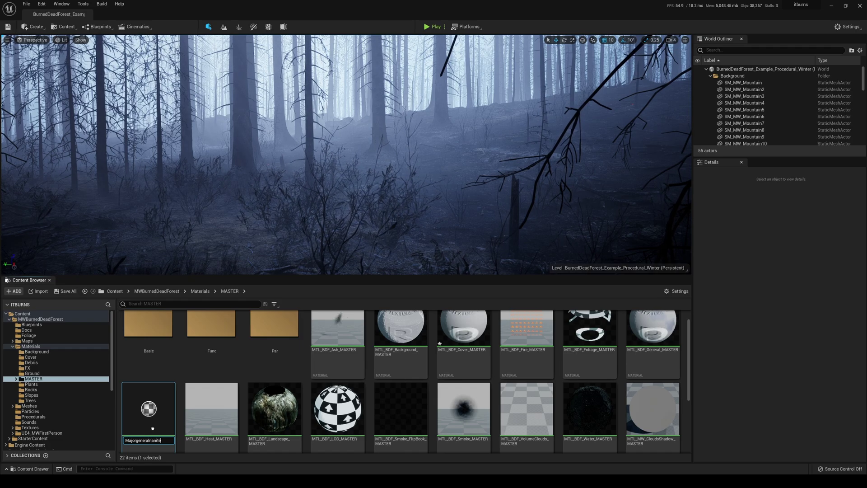
key(Return)
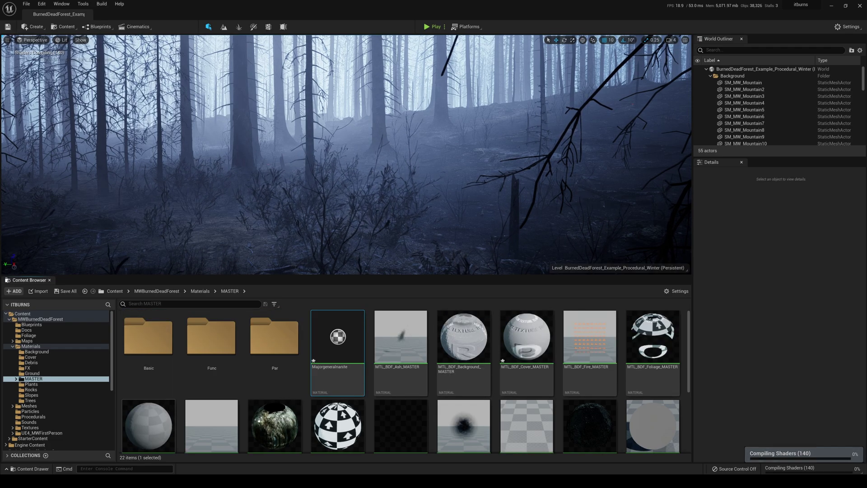
- Disconnect World Position Offset and Pixel Depth Offset from the output node of Majorgeneralnanite, save it, and return to the level
double_click(348, 335)
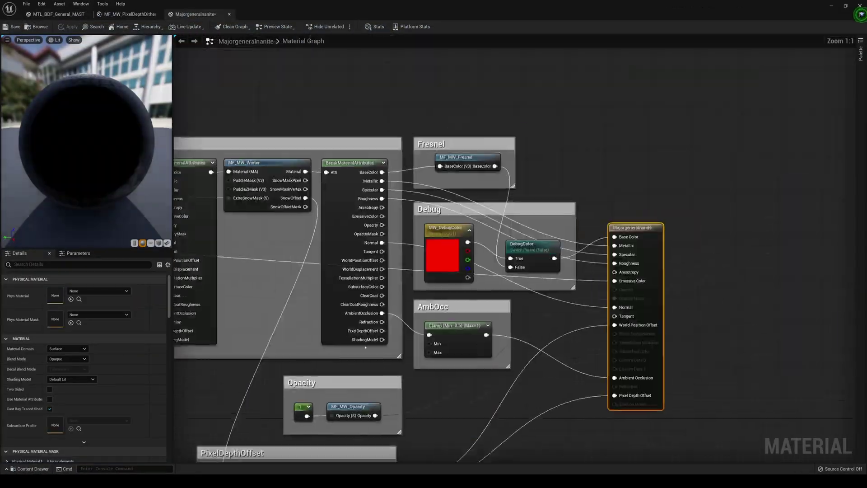
scroll(543, 288, up, 2)
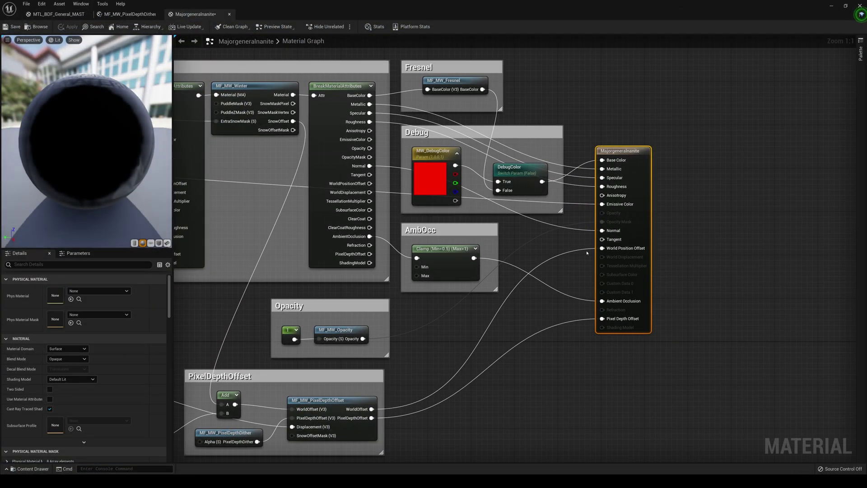
click(587, 250)
ctrl+click(584, 250)
click(582, 347)
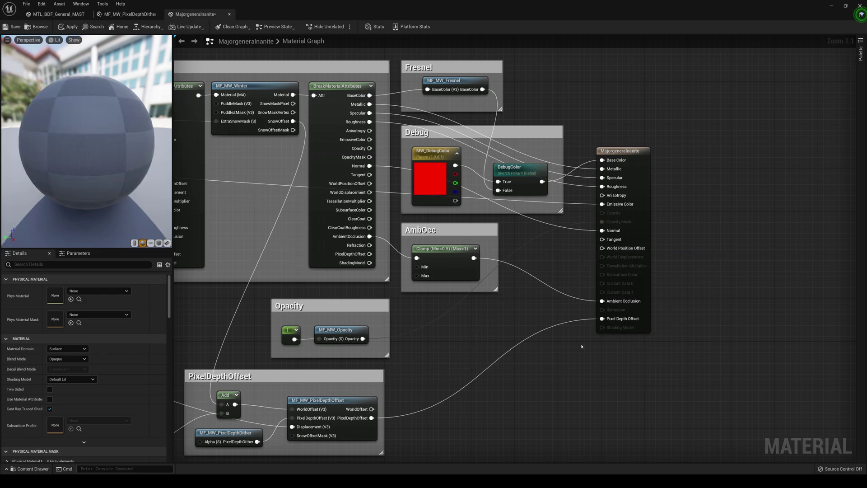
ctrl+click(573, 322)
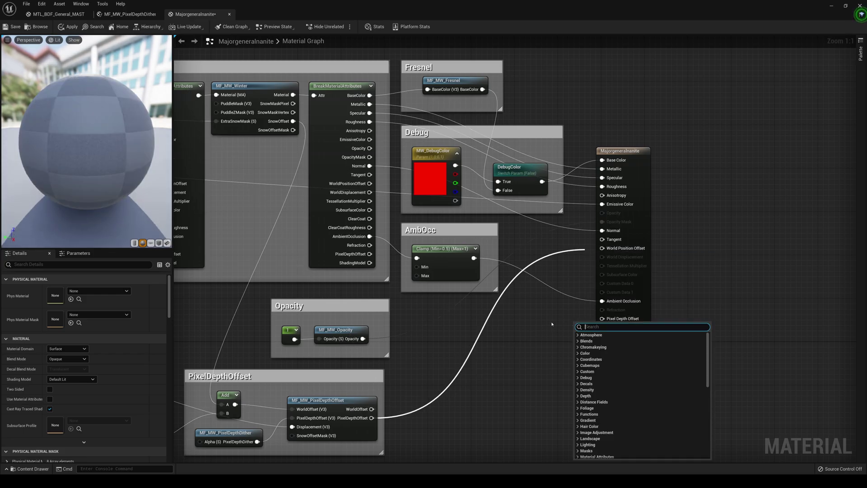
click(552, 324)
click(636, 152)
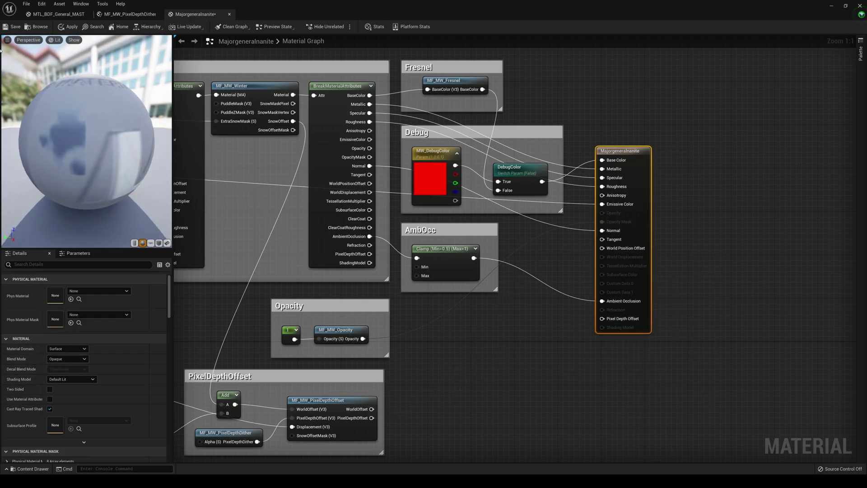
click(831, 6)
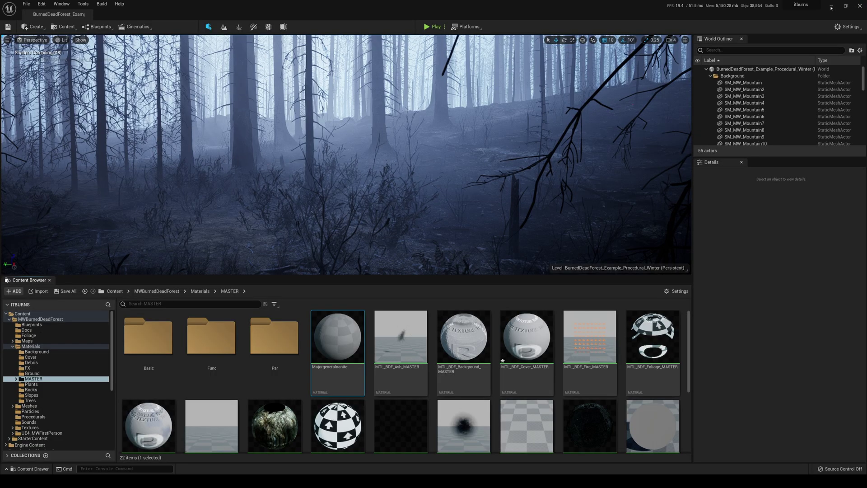
- Return to the Materials folder, and fly to the rocks on the forest floor at camera speed 2
click(201, 292)
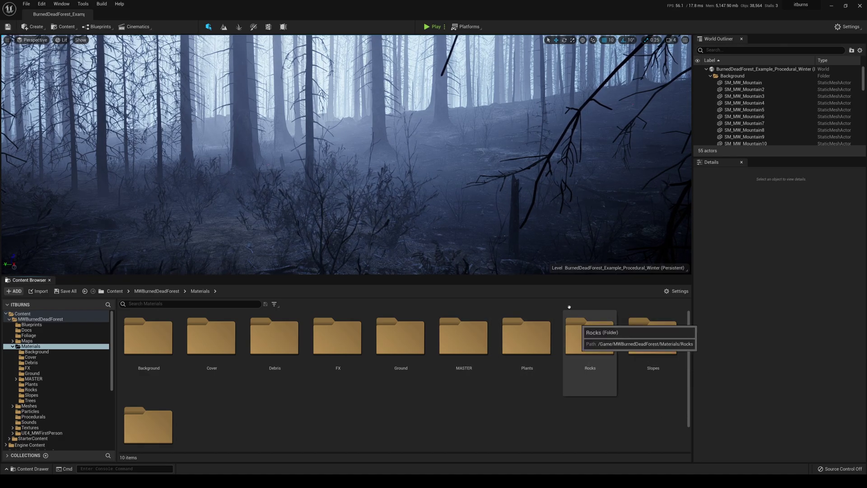
right_drag(346, 154, 181, 105)
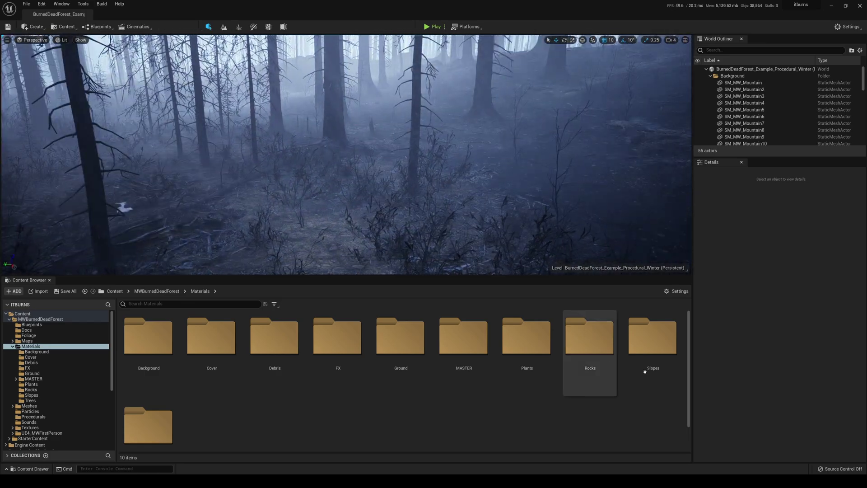
click(670, 40)
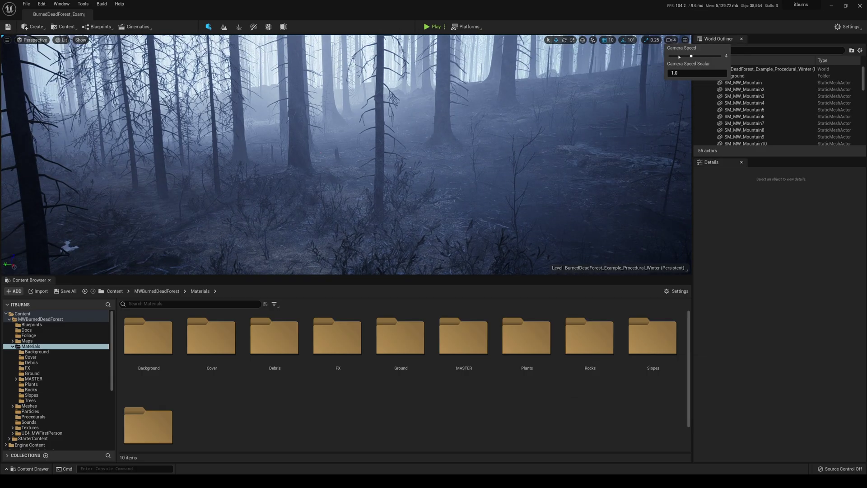
click(677, 56)
right_drag(345, 154, 554, 160)
key(w)
right_drag(266, 140, 327, 175)
key(w)
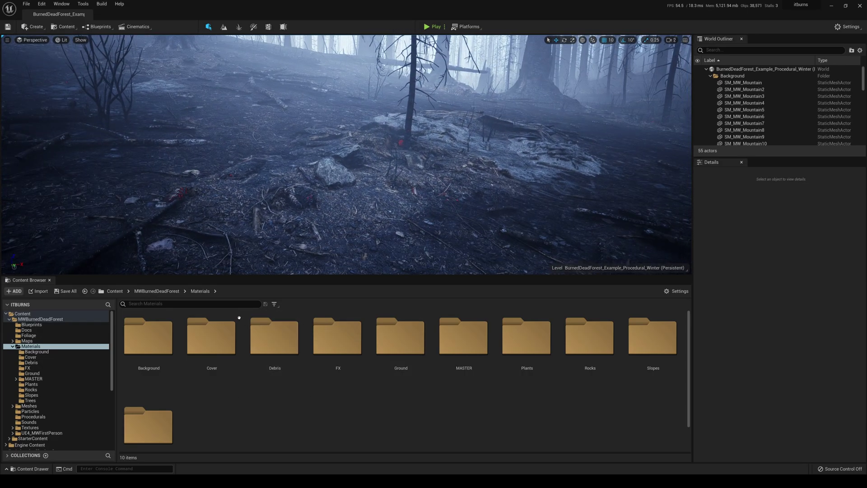
- Open the MTL_BDF_Rocks_MASTER material instance from the Rocks materials folder and set its parent to Majorgeneralnanite
double_click(589, 344)
scroll(316, 406, down, 2)
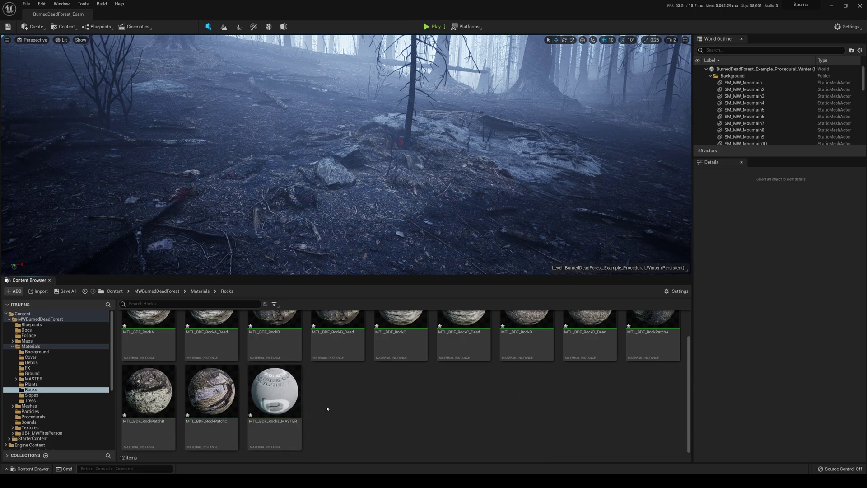
double_click(276, 389)
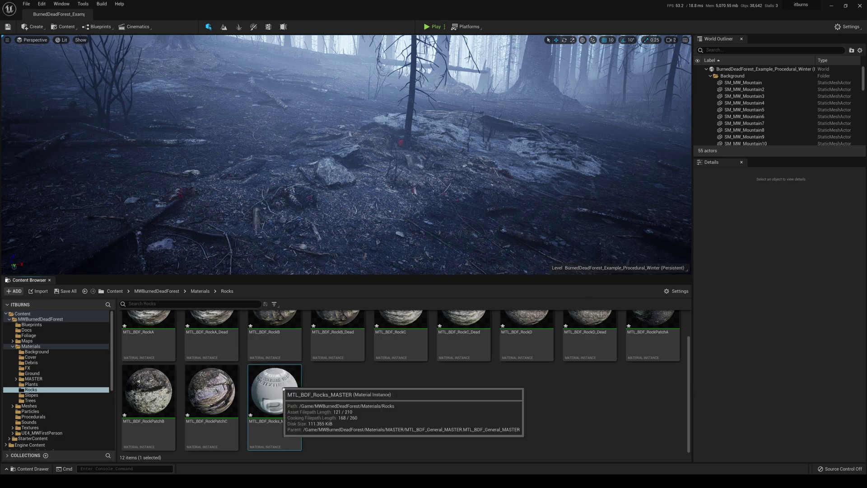
scroll(741, 383, down, 10)
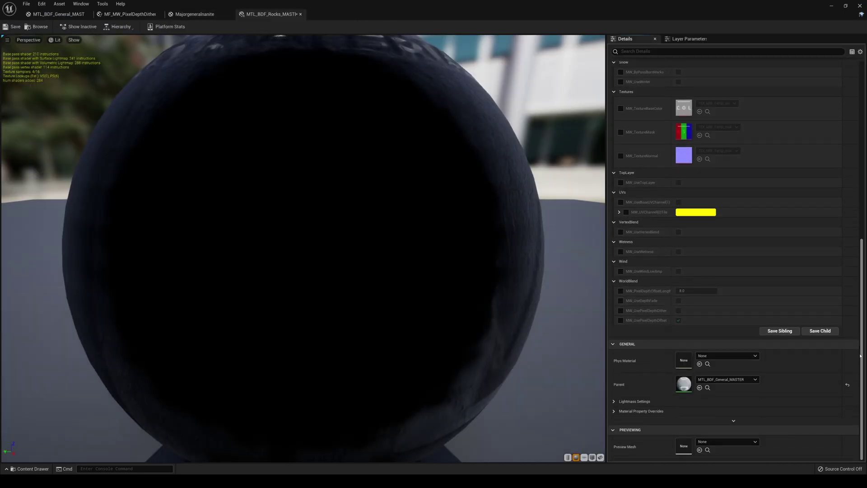
click(741, 382)
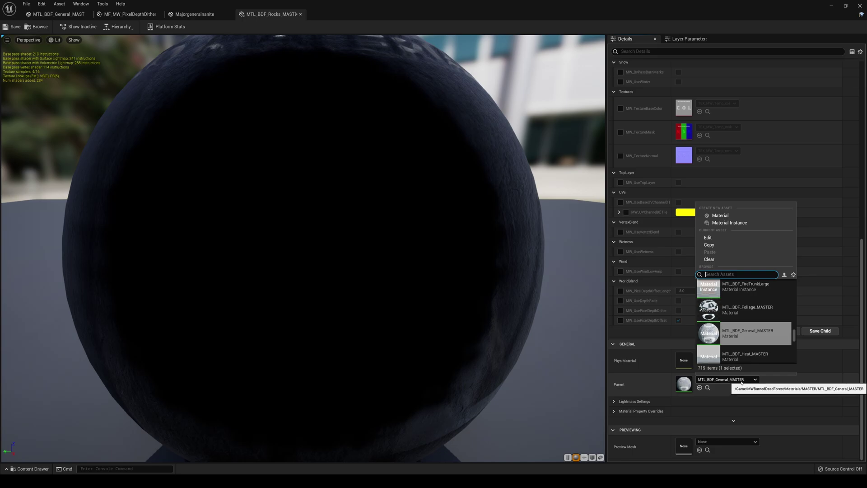
text(major)
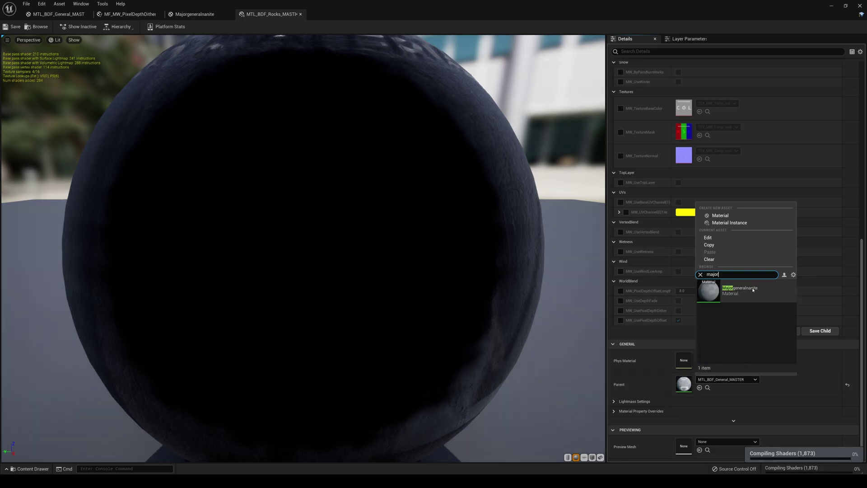
click(753, 290)
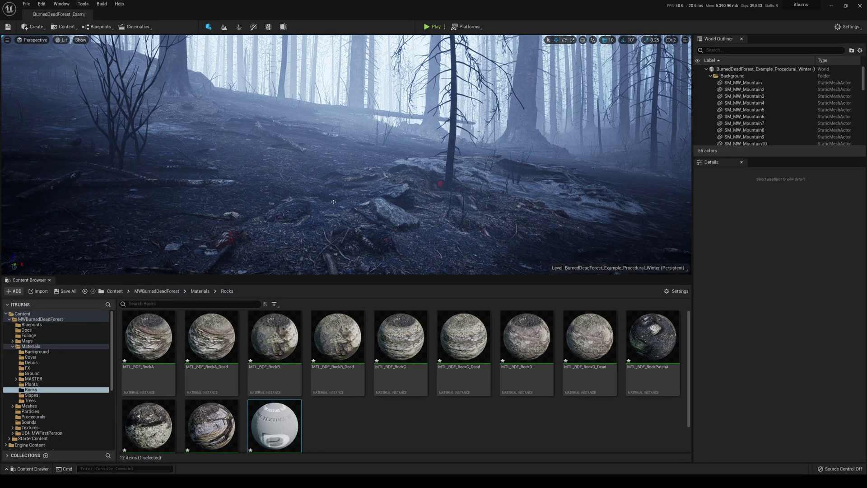
- Enable Nanite on all static meshes in the MWBurnedDeadForest Meshes/Rocks folder
click(157, 291)
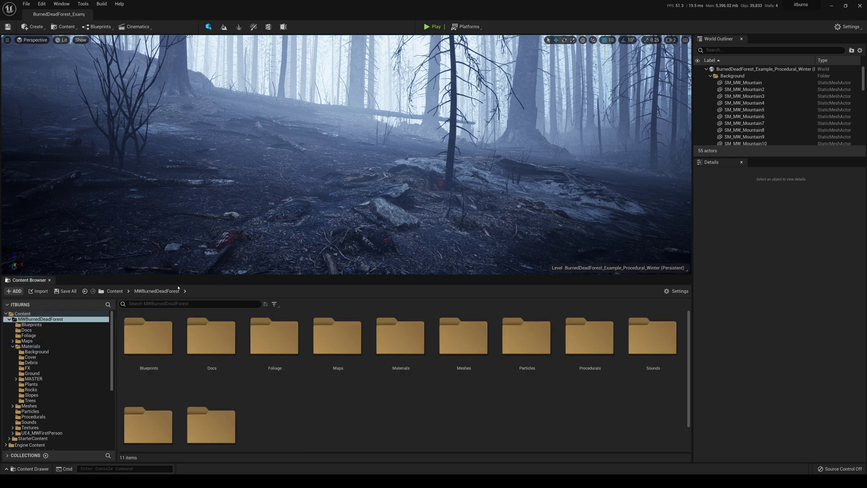
double_click(463, 344)
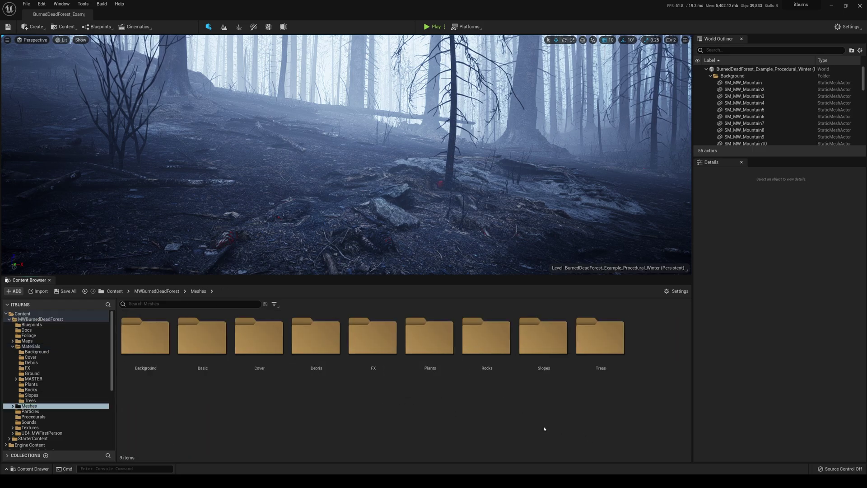
double_click(495, 349)
click(147, 338)
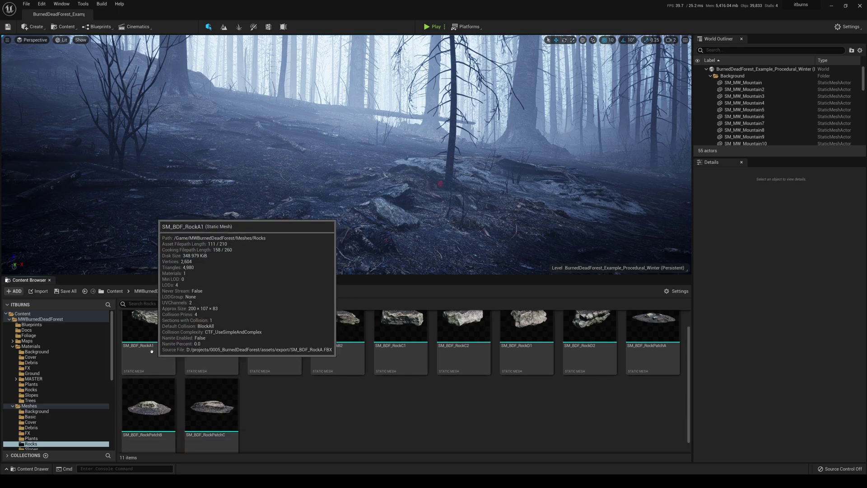
key(ctrl+a)
right_click(213, 400)
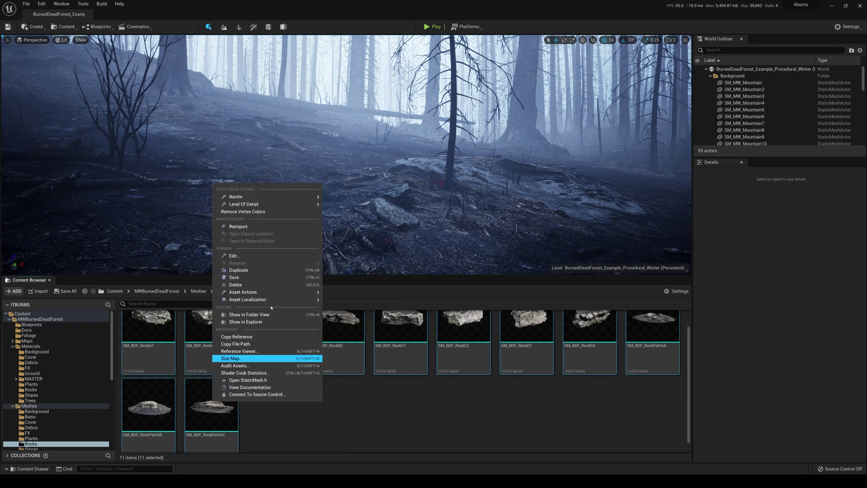
mouse_move(273, 206)
click(339, 200)
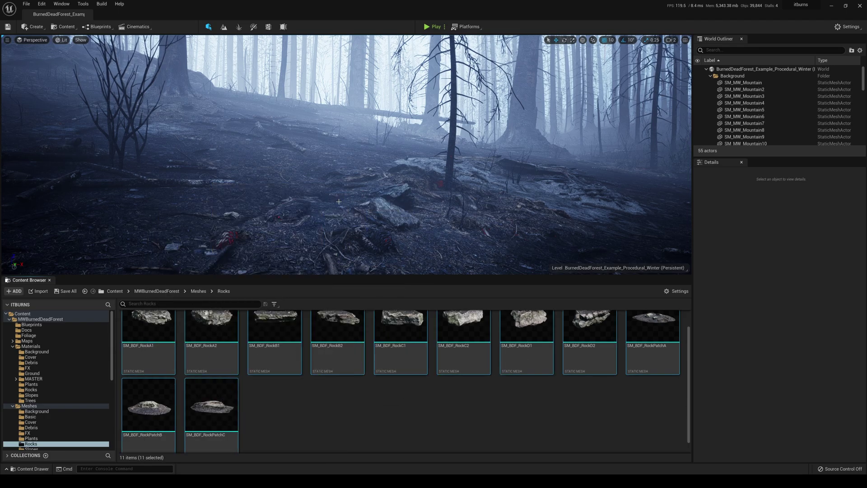
- Show the level in the Nanite Triangles visualization and examine which rocks are rendered with Nanite
mouse_move(482, 189)
right_down()
mouse_move(422, 189)
mouse_move(472, 189)
mouse_move(482, 202)
right_up()
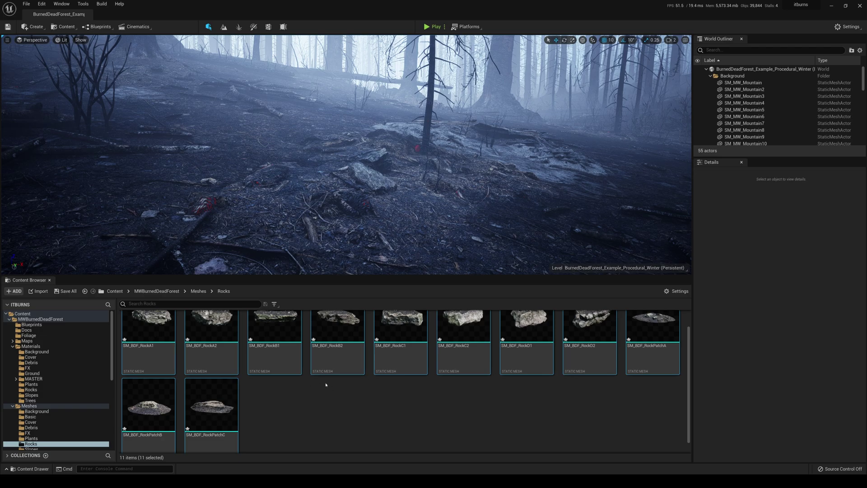
click(65, 41)
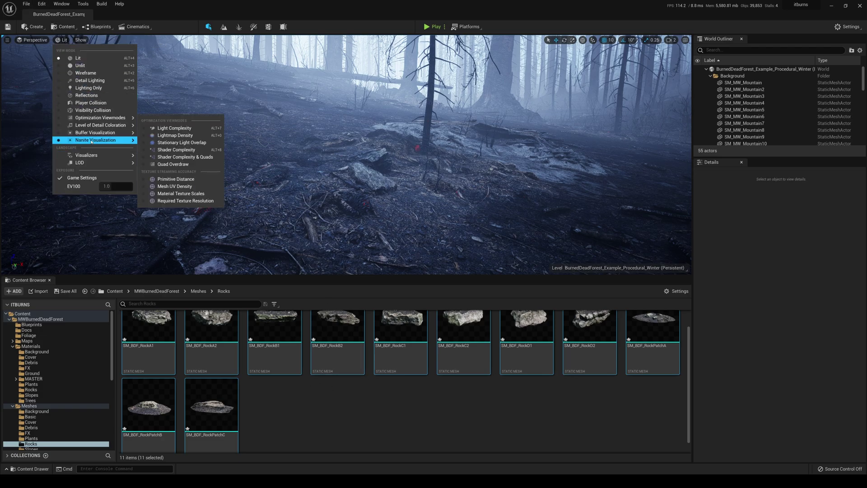
mouse_move(99, 140)
click(159, 170)
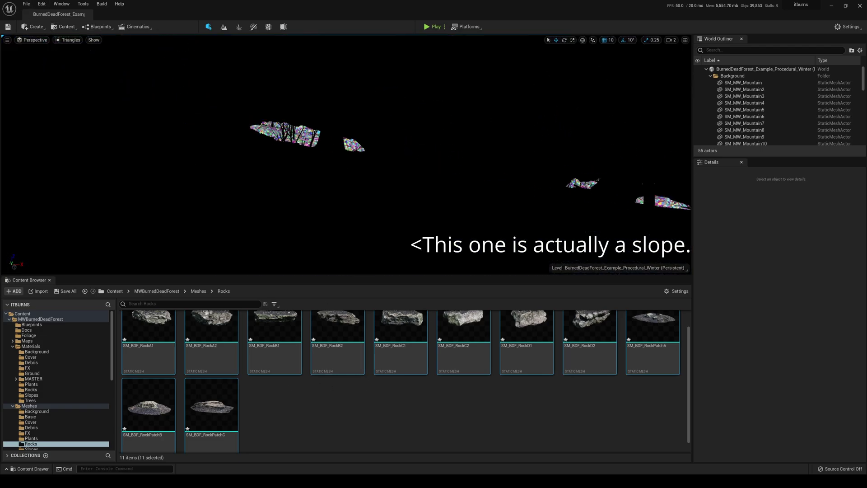
right_drag(346, 155, 249, 213)
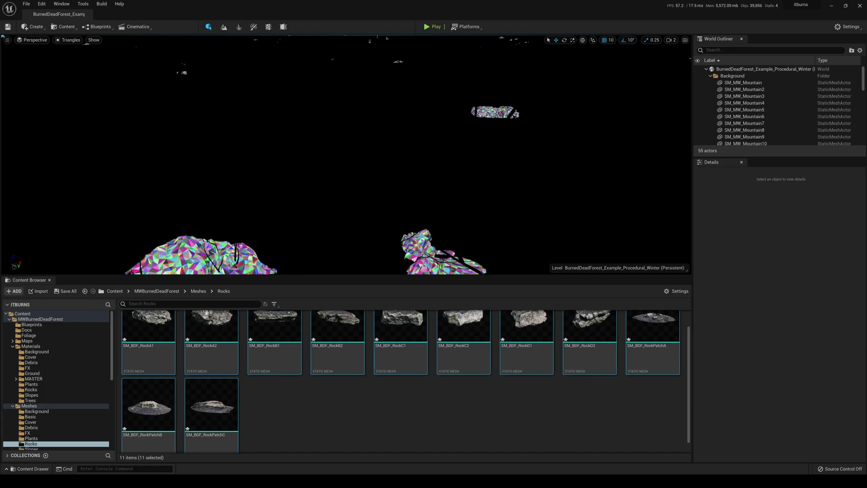
- Return the viewport to Lit mode and save the current level
click(68, 40)
click(75, 58)
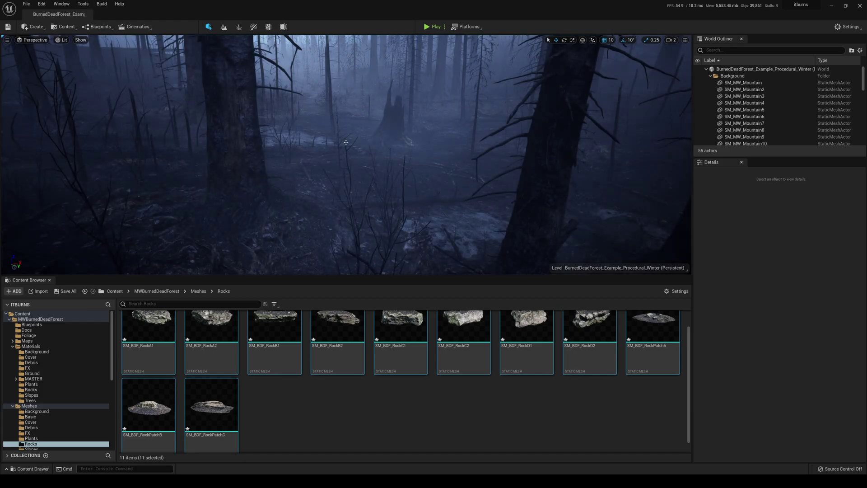
right_drag(346, 143, 352, 145)
click(26, 4)
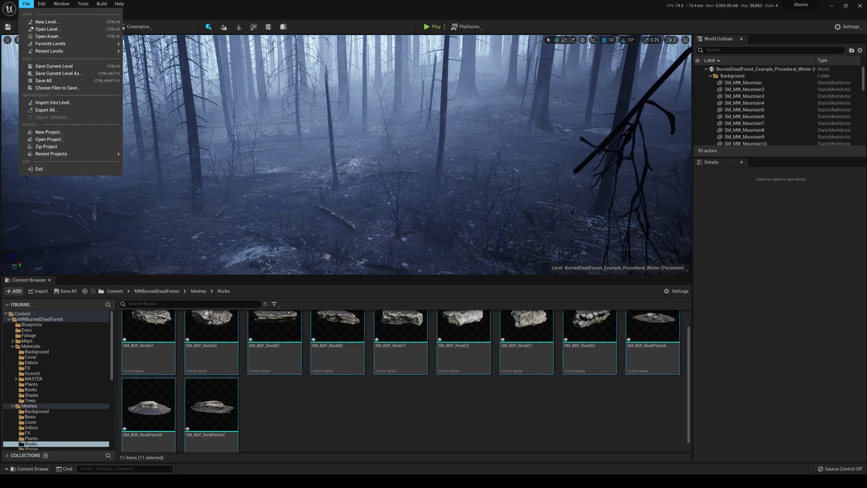
click(47, 67)
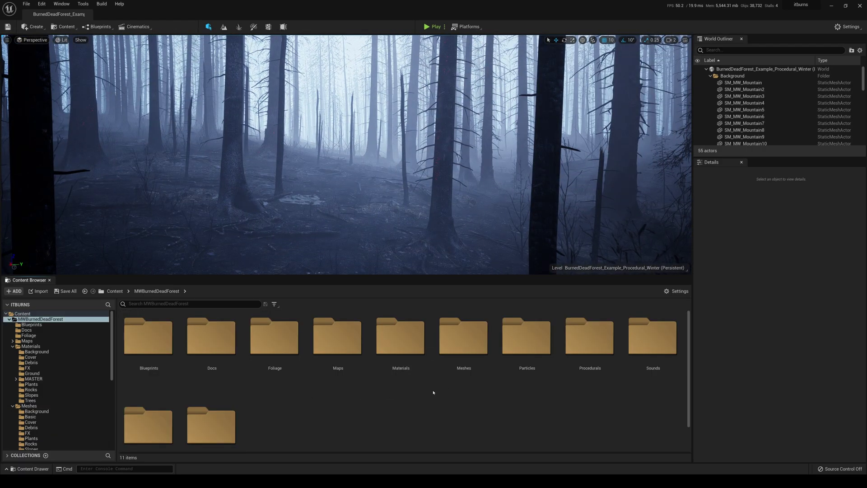
- Set the parent of the slopes master material instance to Majorgeneralnanite and save it
click(465, 379)
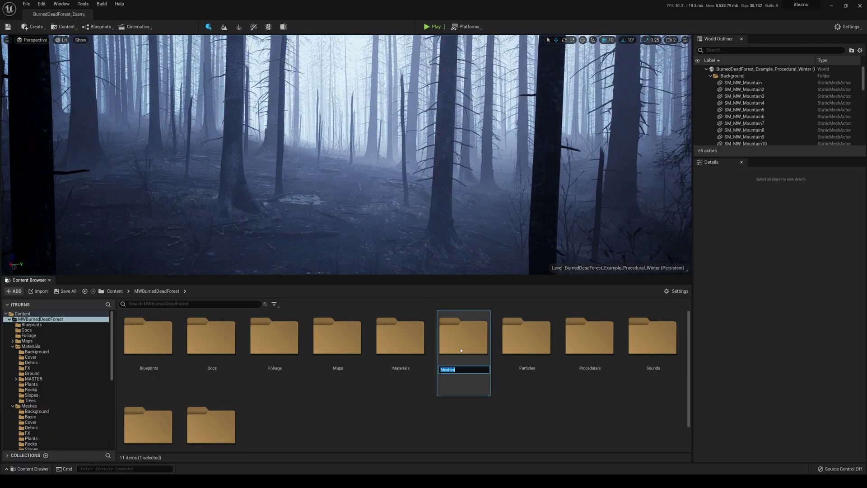
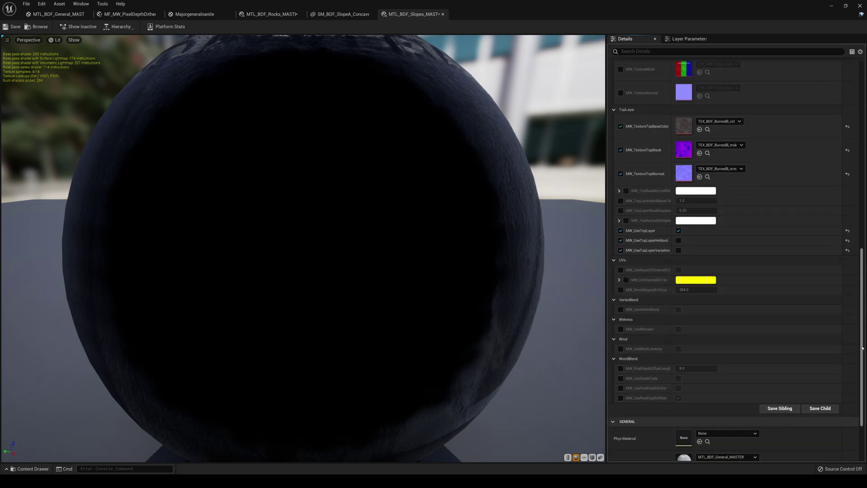
scroll(764, 231, up, 2)
scroll(788, 324, down, 5)
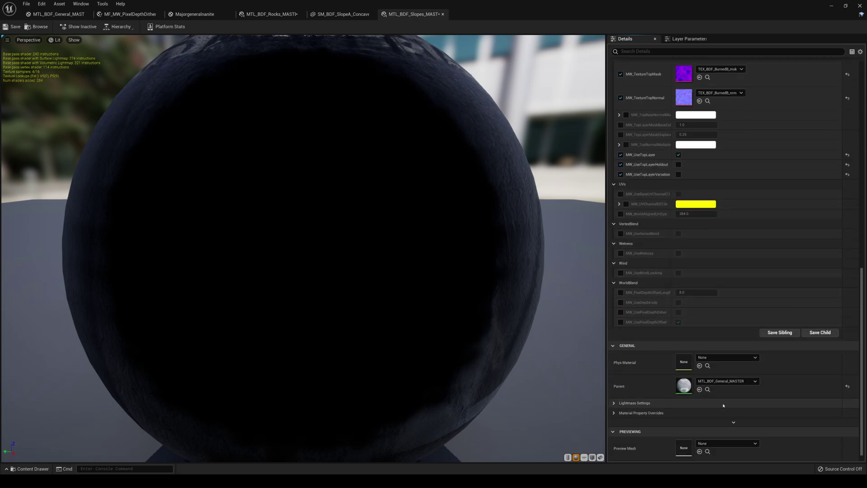
click(722, 383)
text(g)
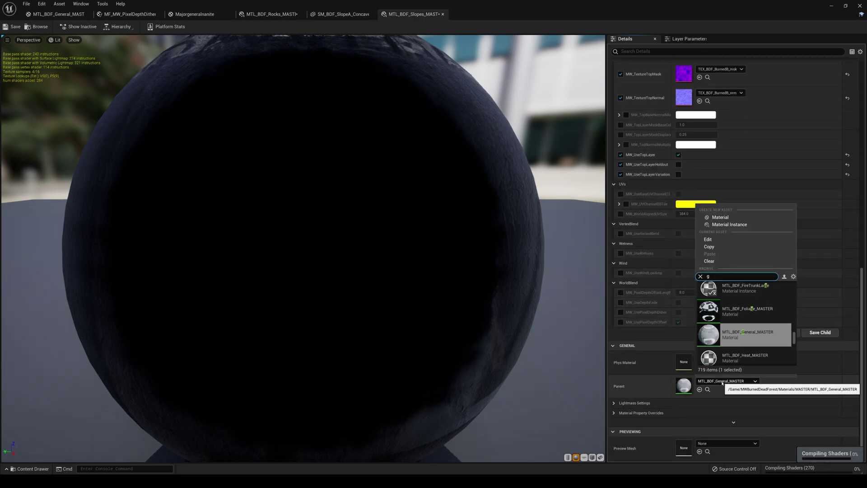
text(enner)
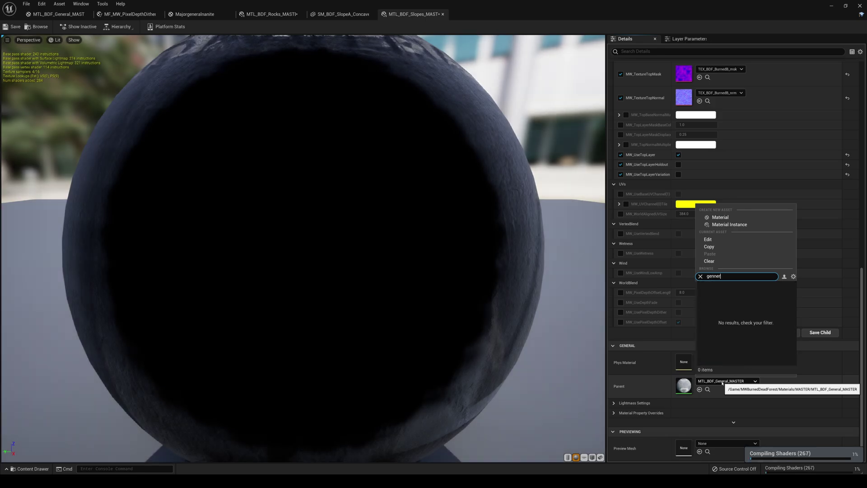
key(BackSpace)
key(BackSpace)
key(BackSpace)
text(er)
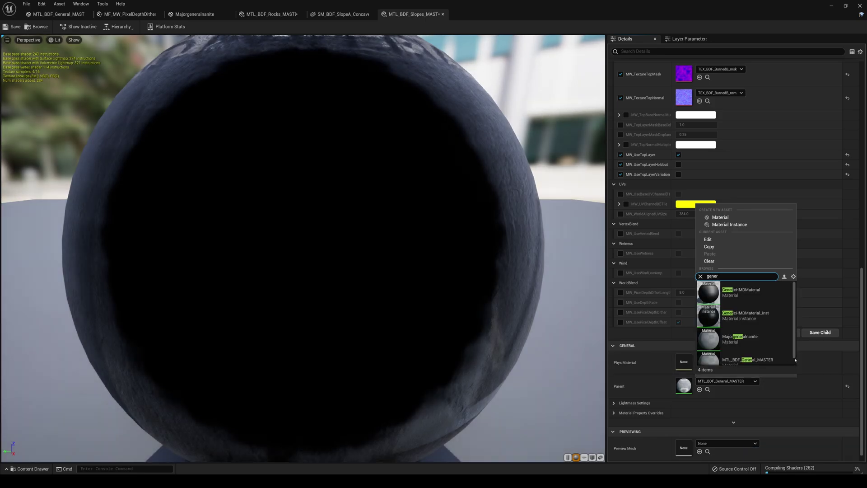
click(738, 339)
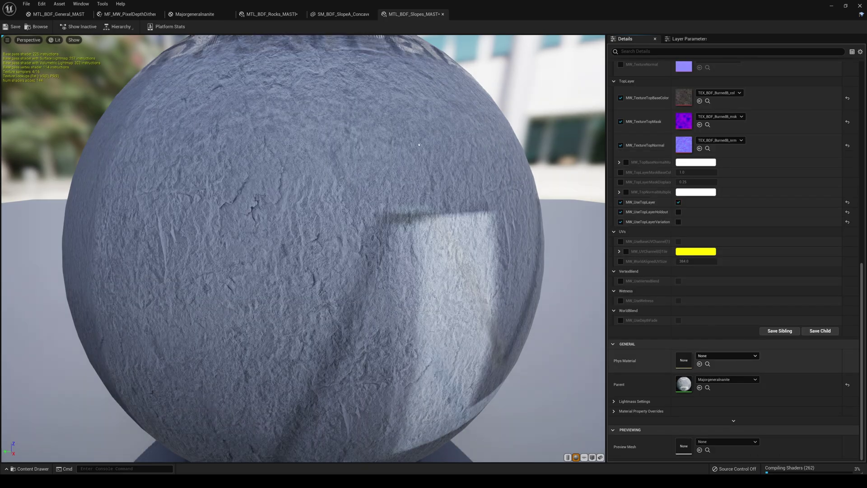
click(6, 27)
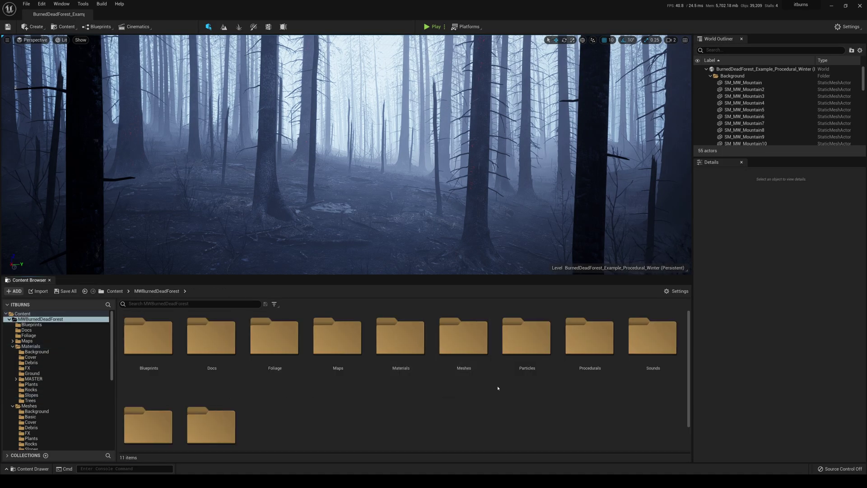
- Enable Nanite on all static meshes in the Meshes/Slopes folder
double_click(562, 350)
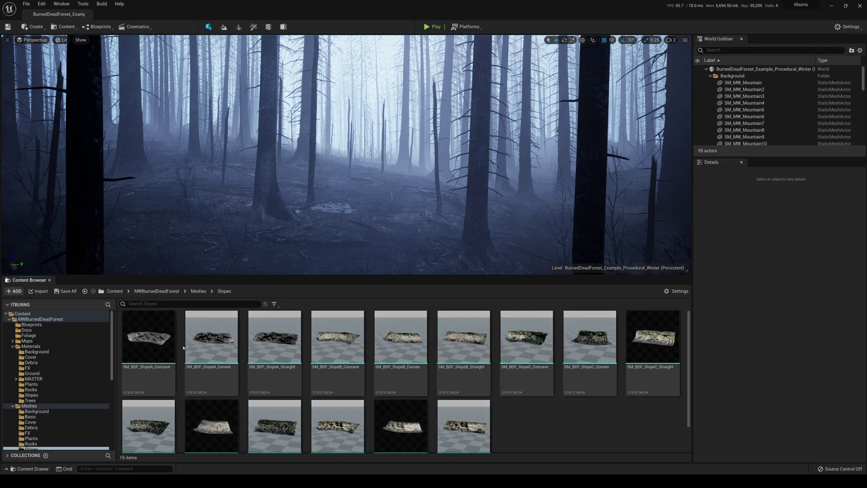
scroll(470, 422, down, 1)
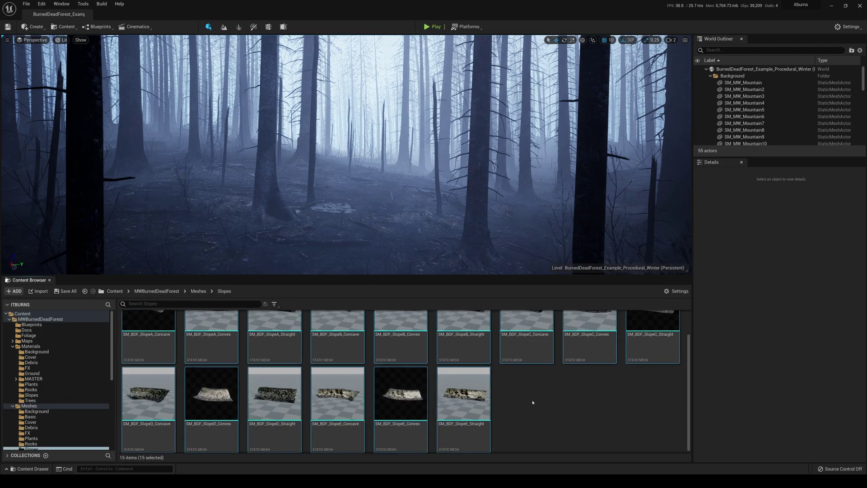
shift+click(469, 405)
right_click(469, 405)
mouse_move(542, 198)
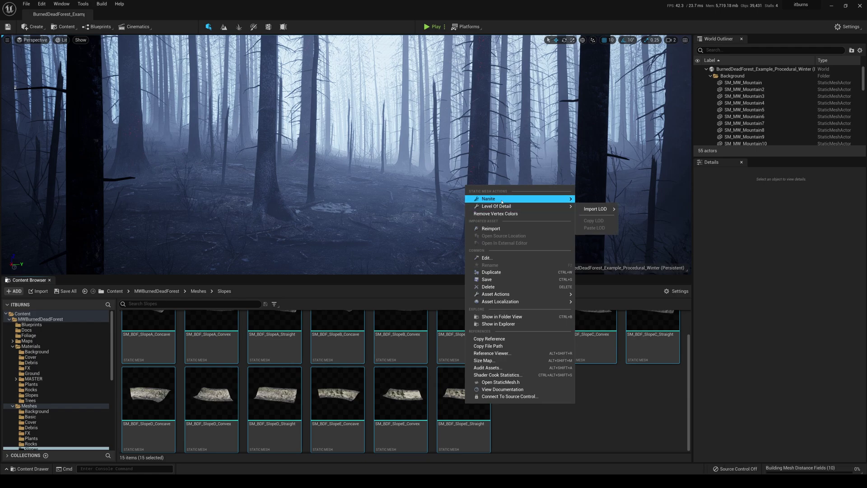
click(578, 210)
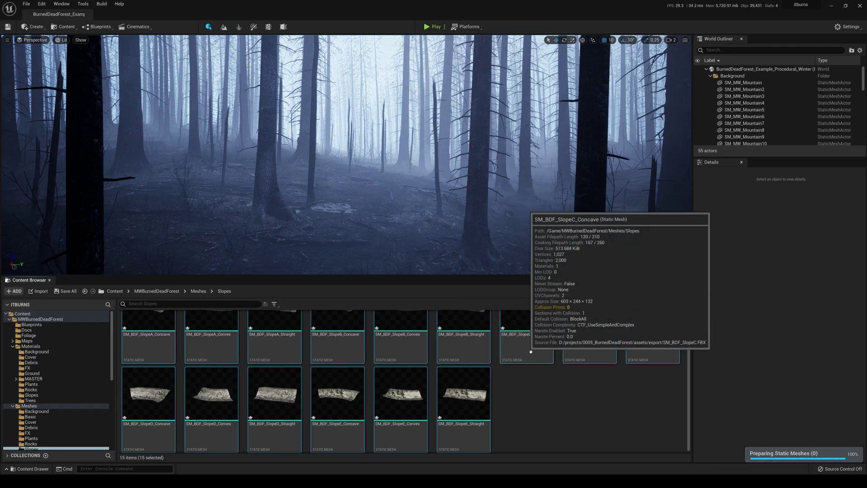
scroll(511, 406, up, 1)
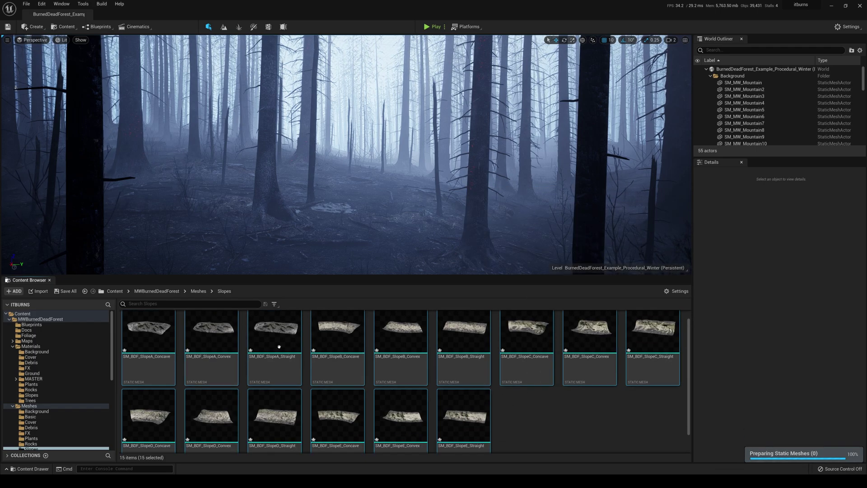
scroll(440, 367, down, 1)
scroll(299, 355, up, 1)
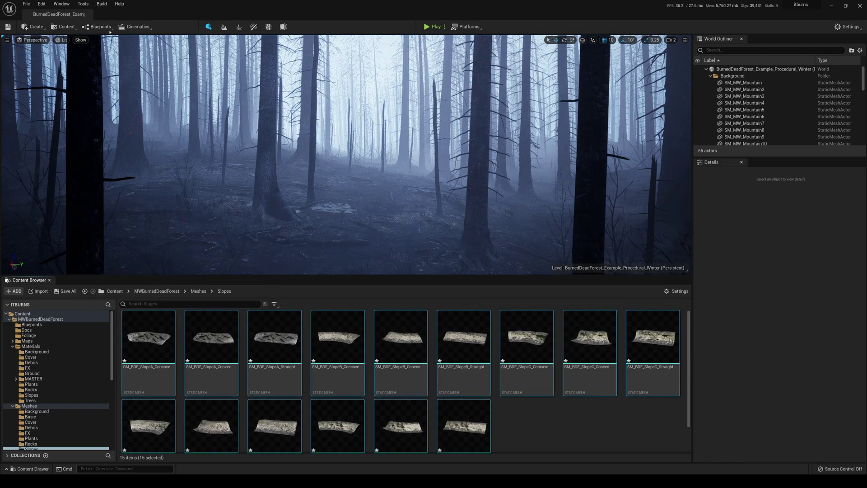
- Display the level in the Nanite Triangles visualization and examine which rocks and slopes are rendered with Nanite
click(57, 41)
mouse_move(100, 141)
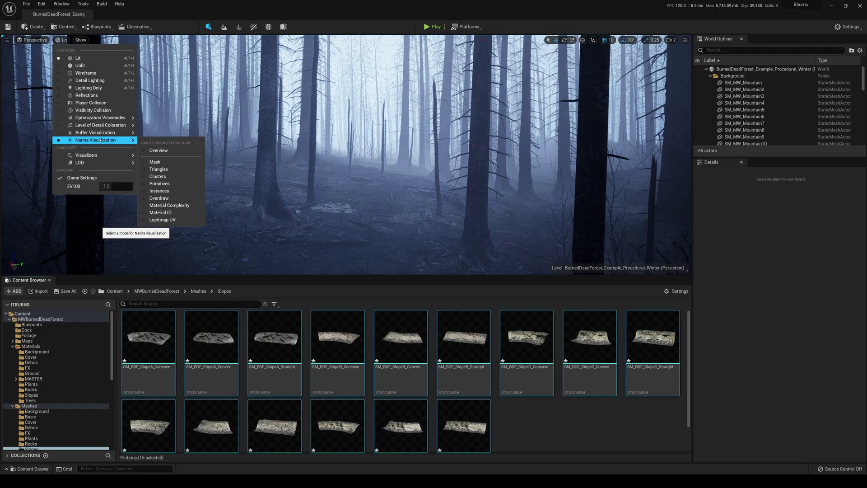
click(159, 169)
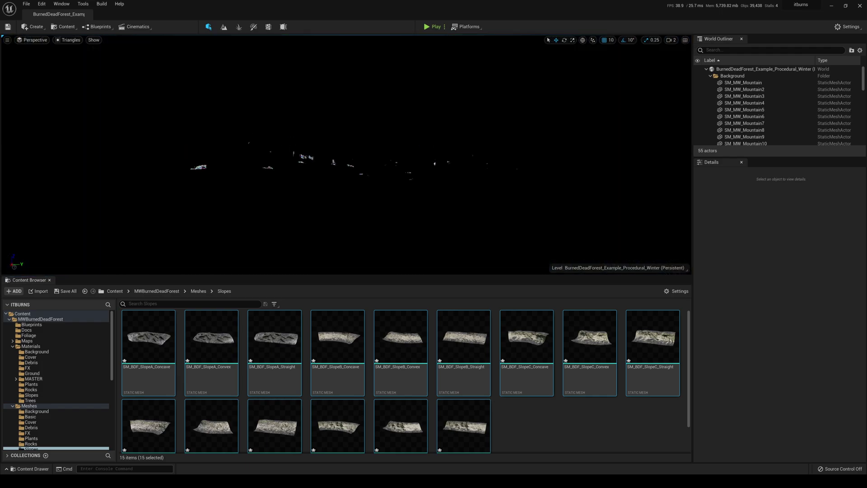
mouse_move(346, 155)
right_down()
mouse_move(75, 154)
mouse_move(346, 155)
right_up()
- Switch the viewport back to Lit mode and inspect the rocks and slopes among the trees
click(71, 40)
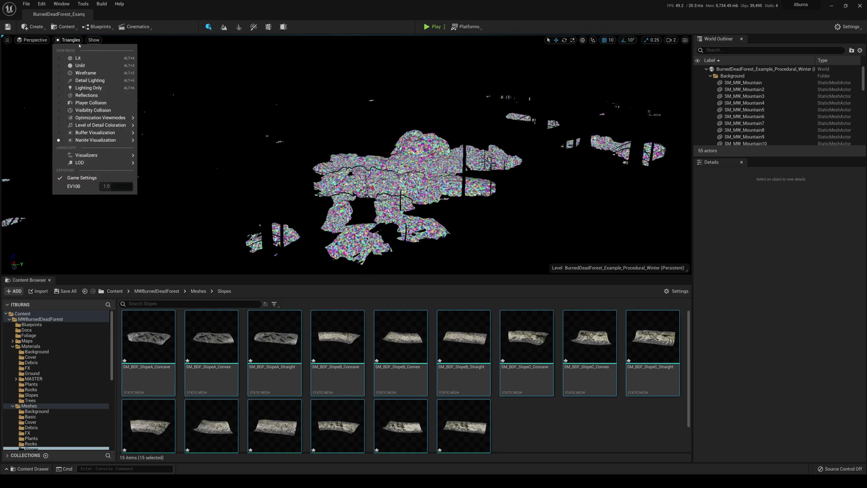
click(81, 58)
right_drag(405, 193, 405, 194)
right_drag(81, 58, 81, 58)
right_drag(346, 154, 459, 154)
right_drag(678, 45, 678, 45)
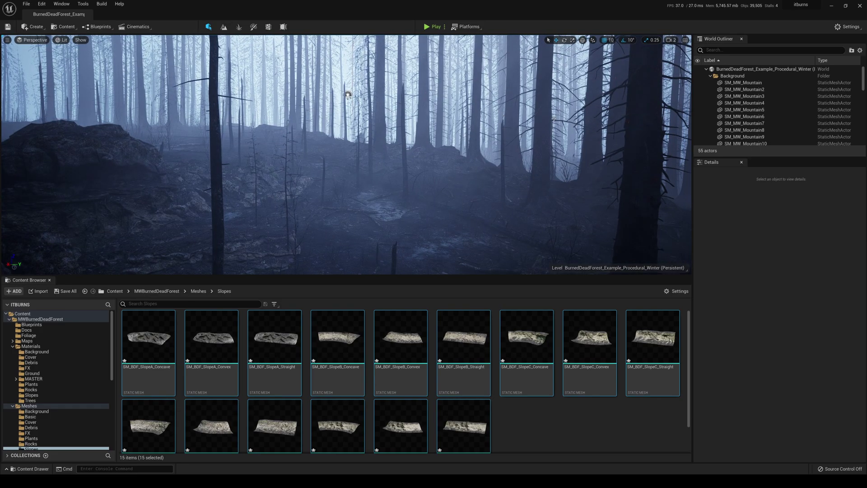
- Go up to the Meshes folder and save the changes made so far
click(199, 291)
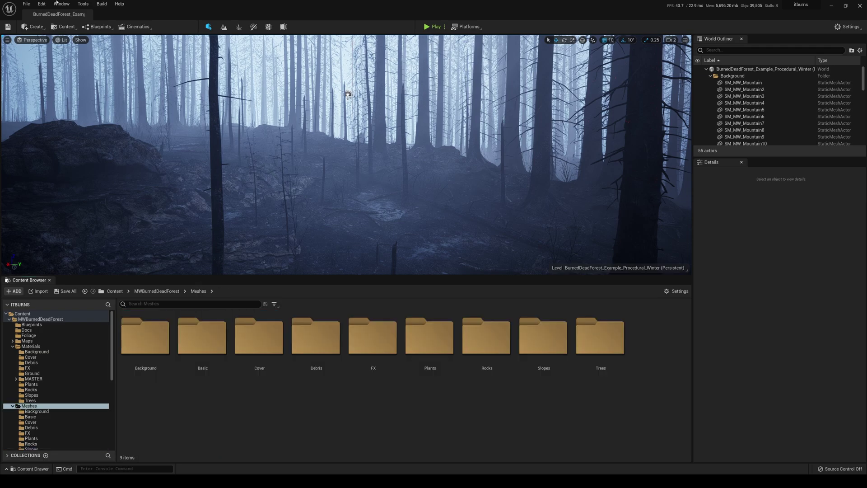
click(26, 4)
click(54, 82)
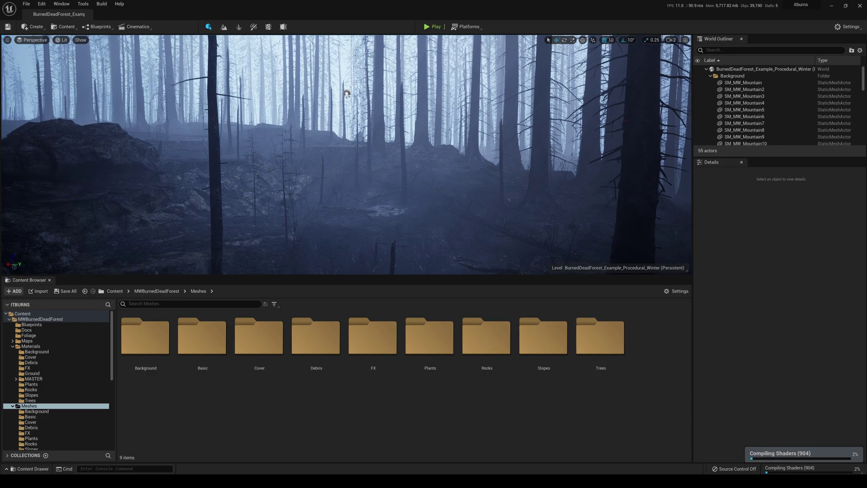
right_click(533, 222)
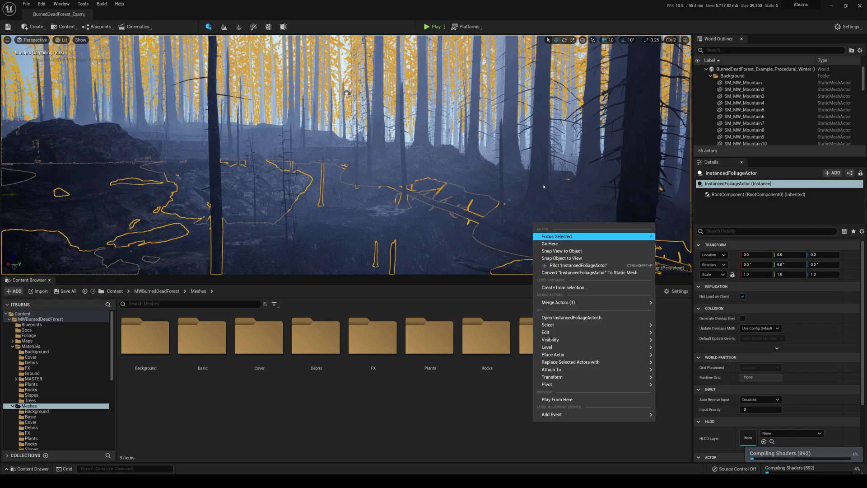
right_click(557, 187)
click(503, 373)
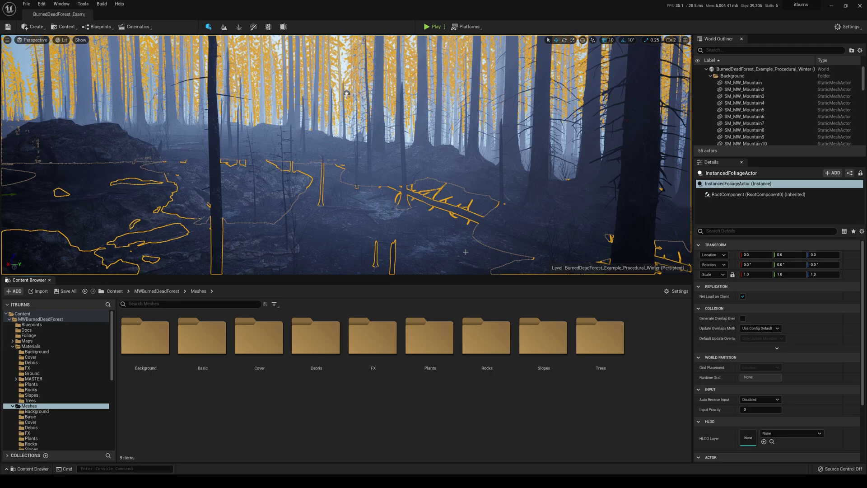
key(Escape)
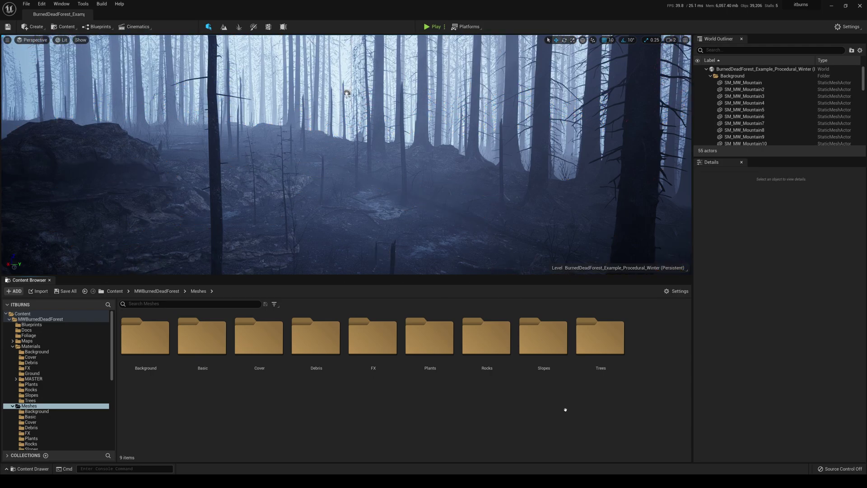
- Inspect the SM_BDF_TreeBurnedA mesh in the Meshes/Trees folder and its MTL_BDF_TreeBranchesDead material, then close both
double_click(601, 343)
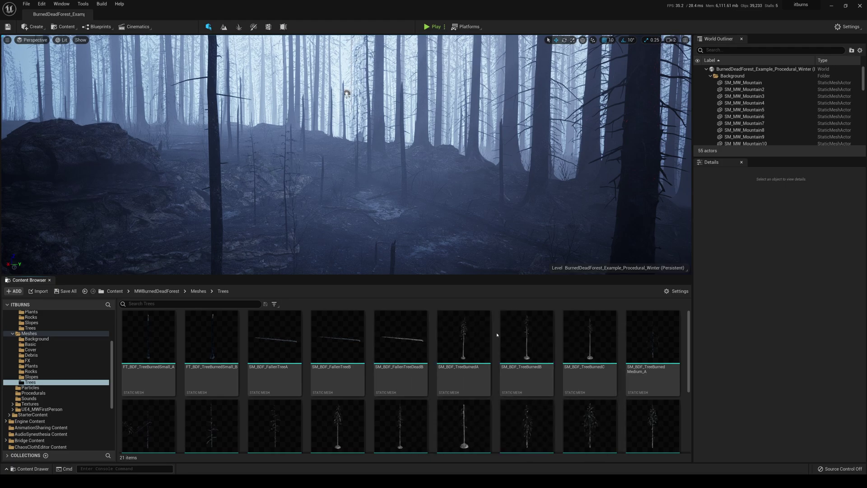
double_click(472, 334)
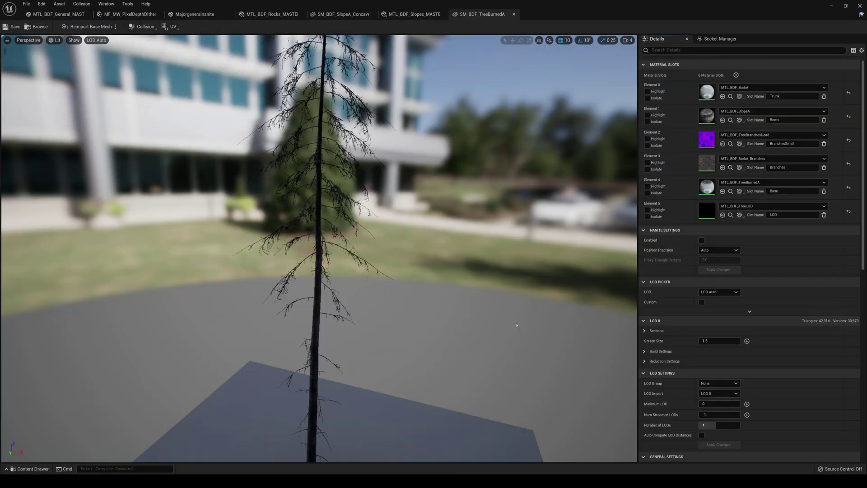
double_click(707, 141)
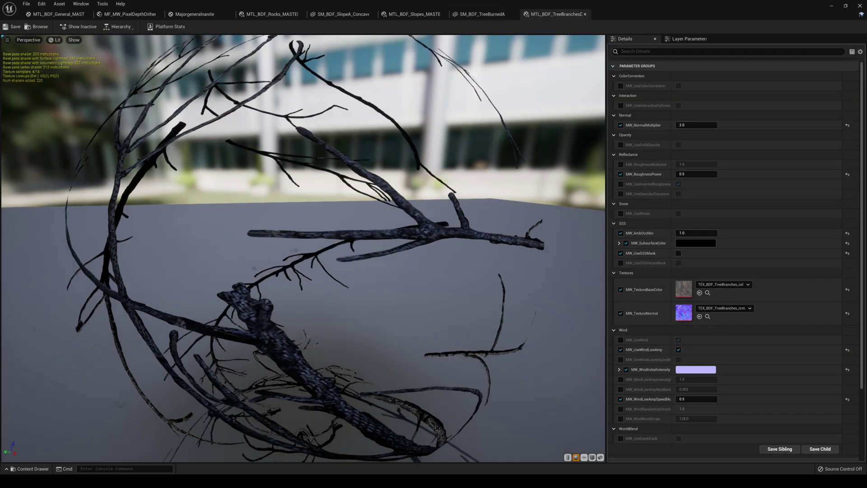
drag(302, 248, 431, 185)
drag(366, 289, 367, 217)
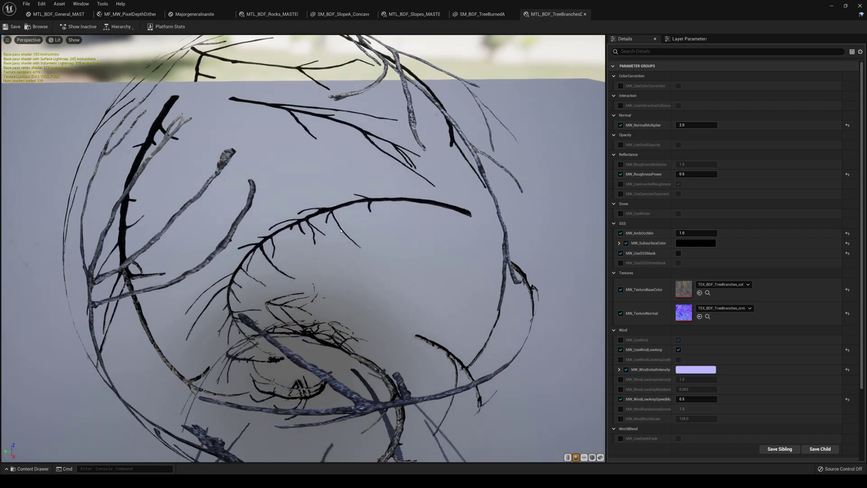
click(585, 15)
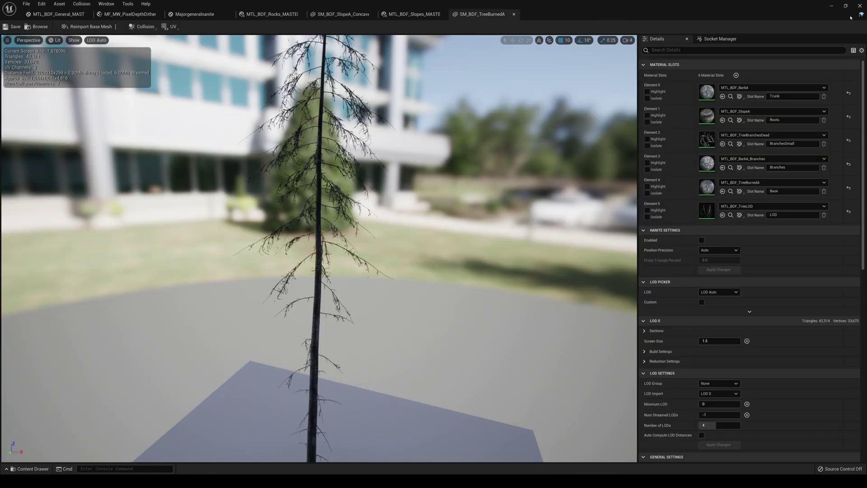
click(514, 14)
click(829, 6)
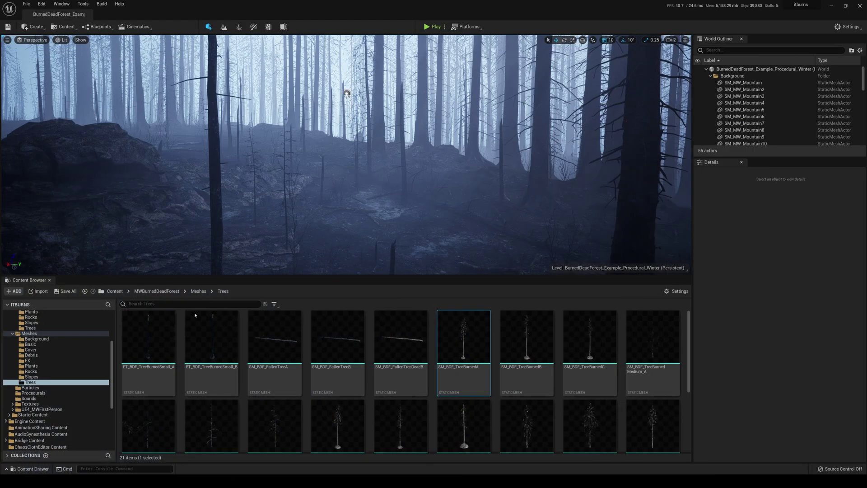
- Examine the first small burned tree mesh in the Meshes/Trees folder and its material slots
double_click(149, 335)
scroll(316, 218, up, 3)
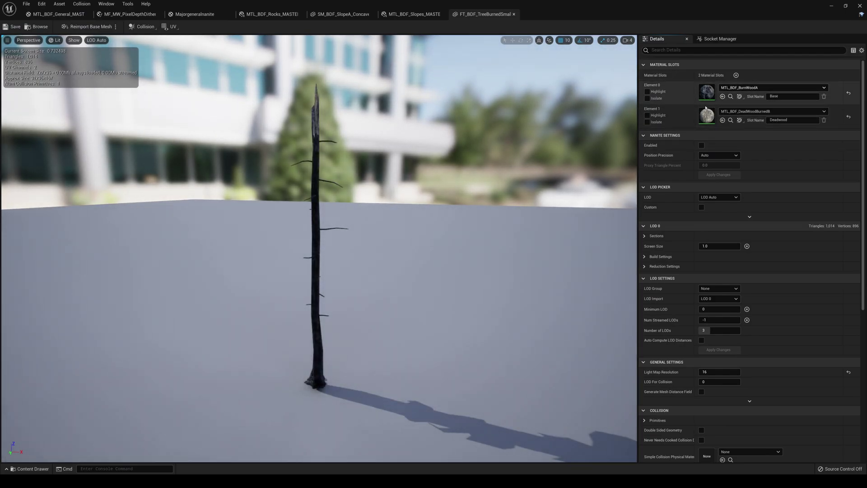
click(860, 6)
- Examine the materials of SM_BDF_DebrisAshPatchA and FT_BDF_DebrisBurned_D in the Meshes/Debris folder
click(491, 263)
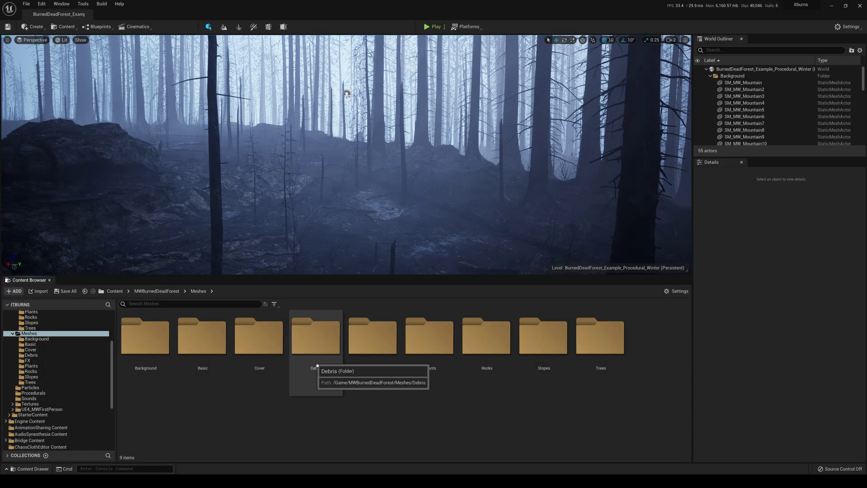
double_click(317, 339)
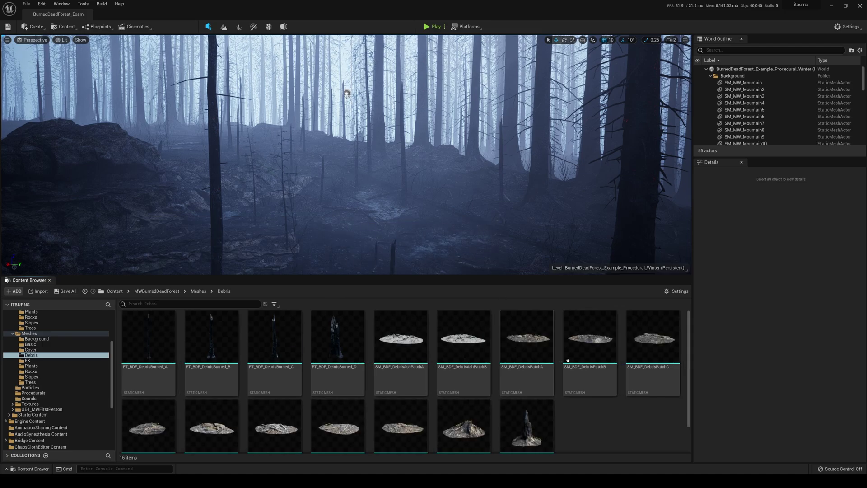
click(398, 346)
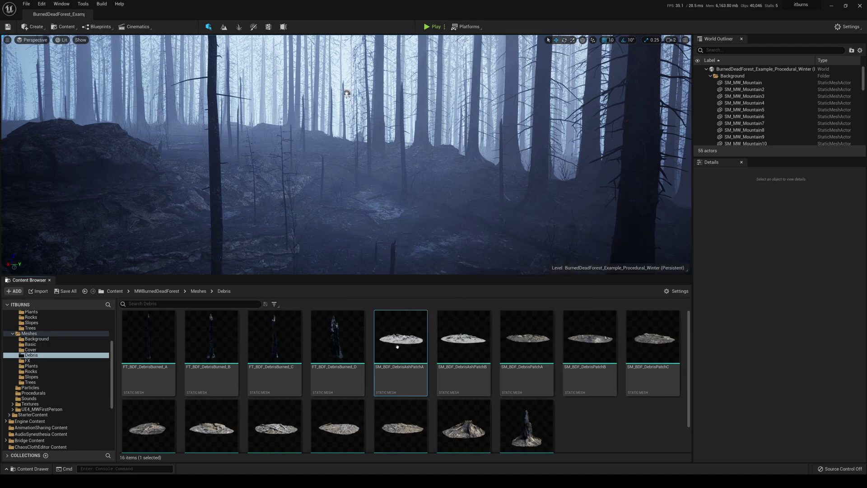
double_click(397, 346)
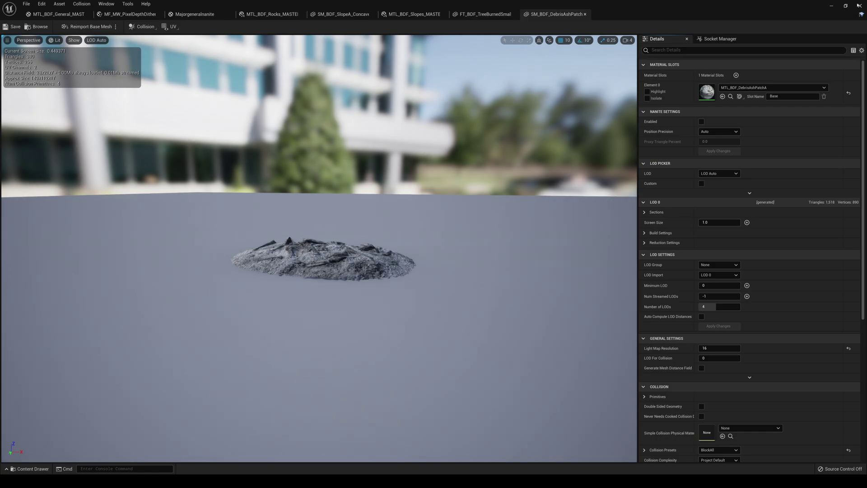
click(460, 262)
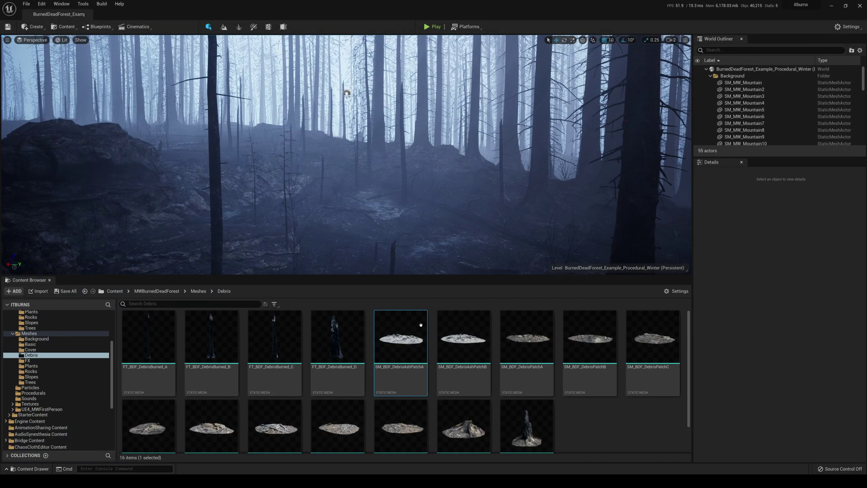
double_click(348, 349)
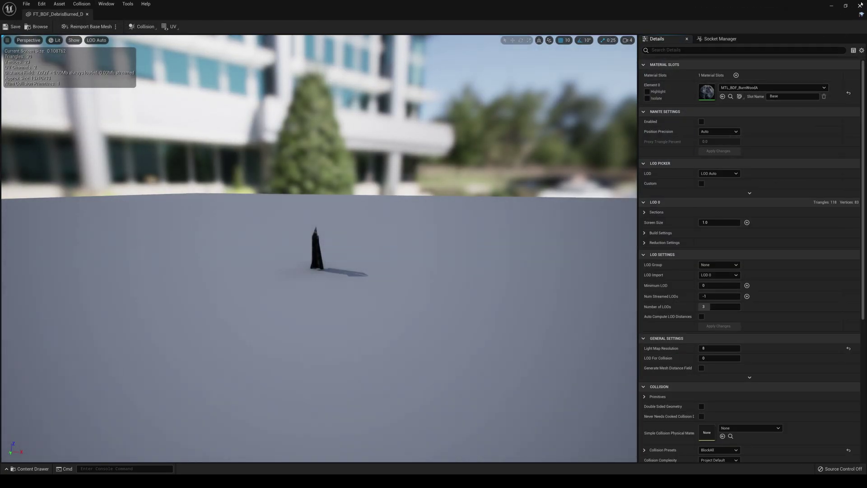
click(861, 6)
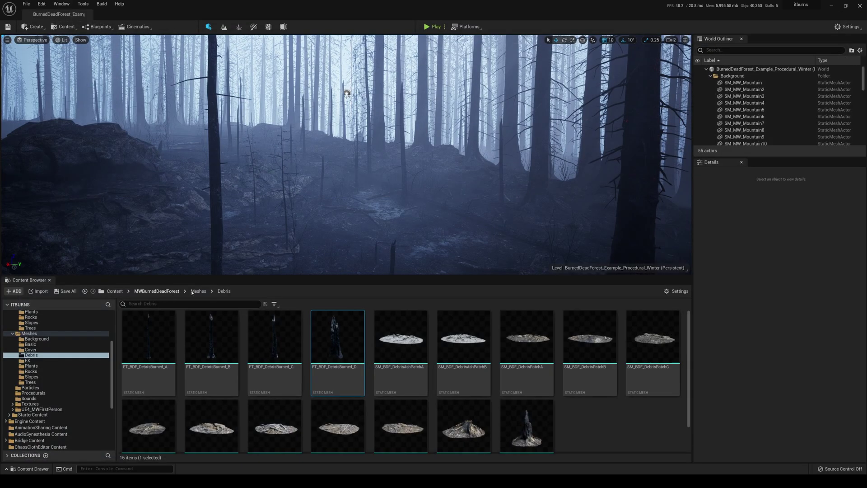
- Set the parent of MTL_BDF_Debris_MASTER in the Materials/Debris folder to Majorgeneralnanite and save it
click(163, 291)
double_click(398, 359)
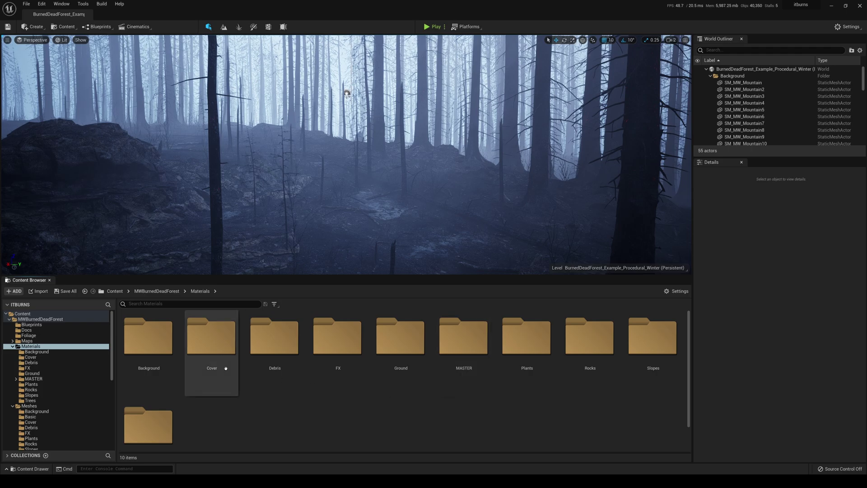
double_click(292, 348)
scroll(456, 430, down, 2)
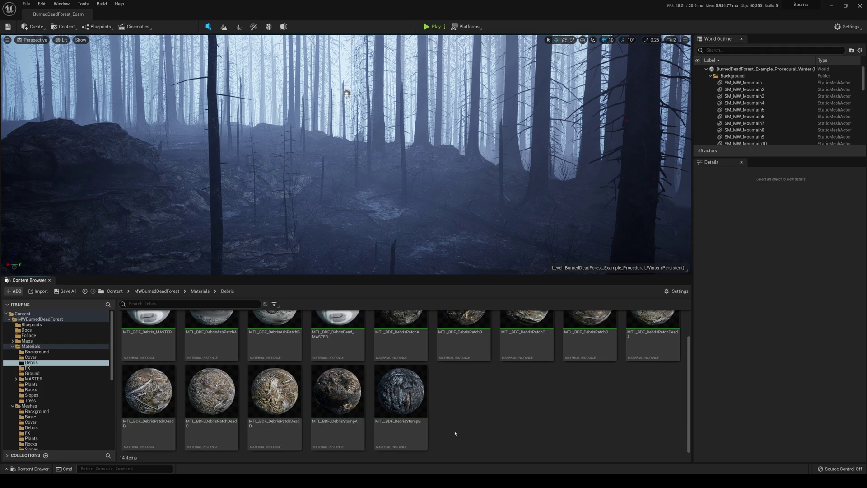
scroll(459, 431, up, 2)
double_click(149, 348)
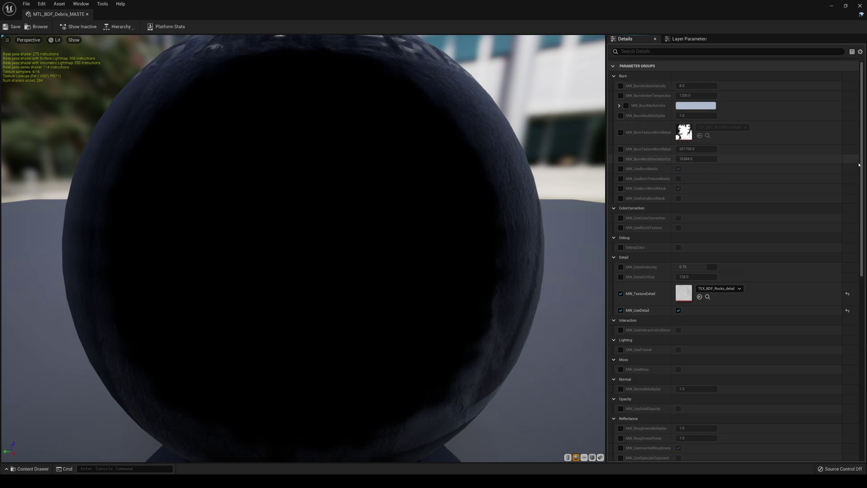
drag(859, 165, 860, 351)
click(735, 418)
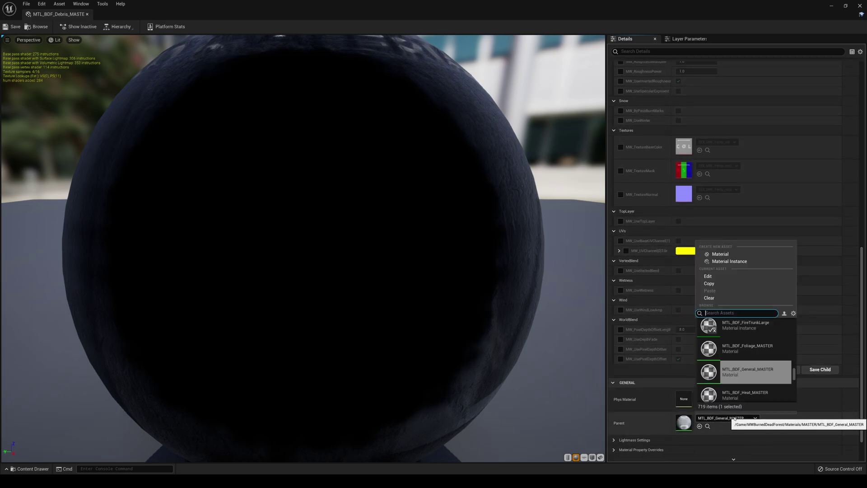
text(major)
click(743, 324)
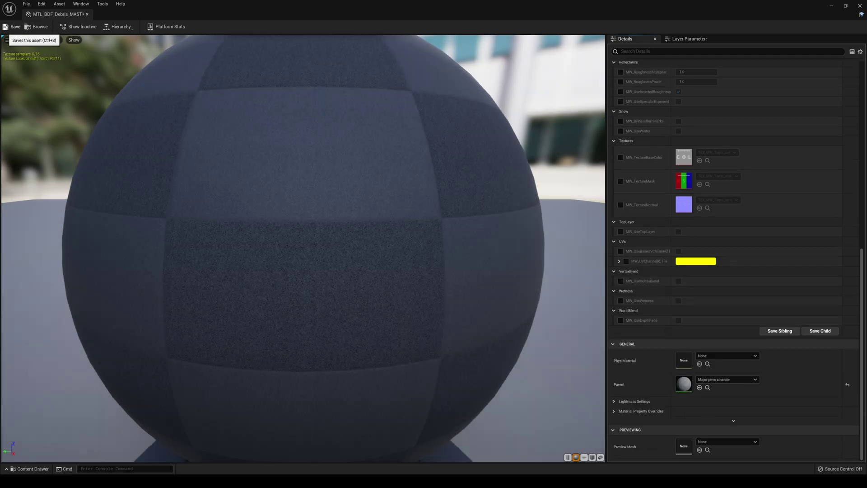
click(5, 26)
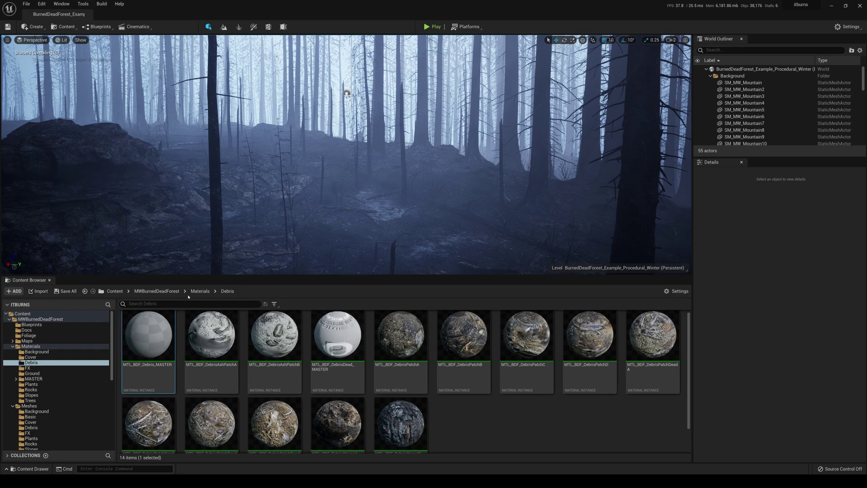
- Return to the Meshes/Debris folder and check how SM_BDF_DebrisAshPatchA looks with the reparented material
double_click(464, 343)
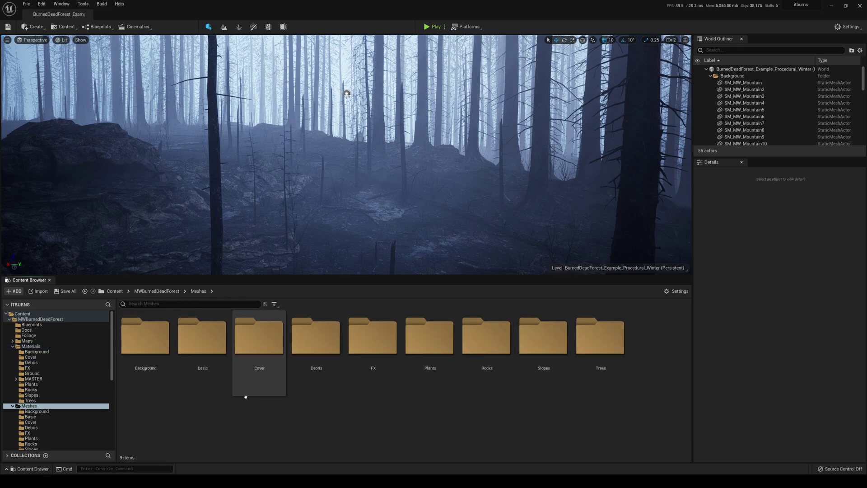
click(311, 372)
double_click(310, 373)
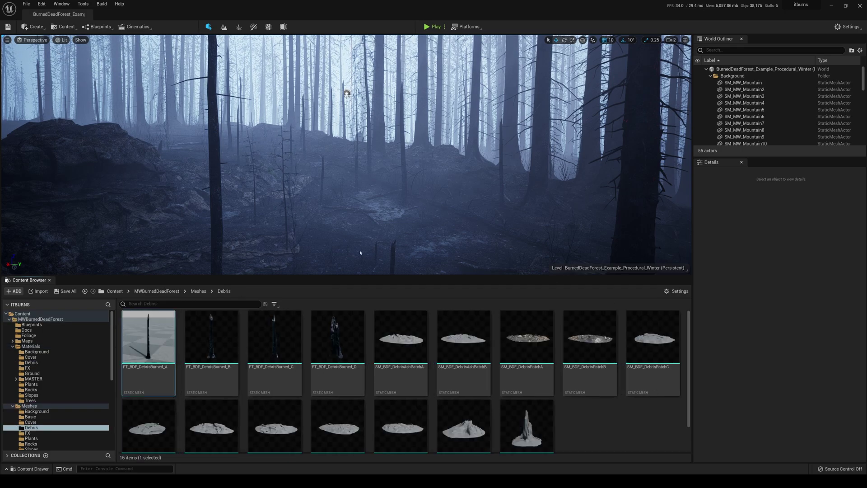
key(ctrl+a)
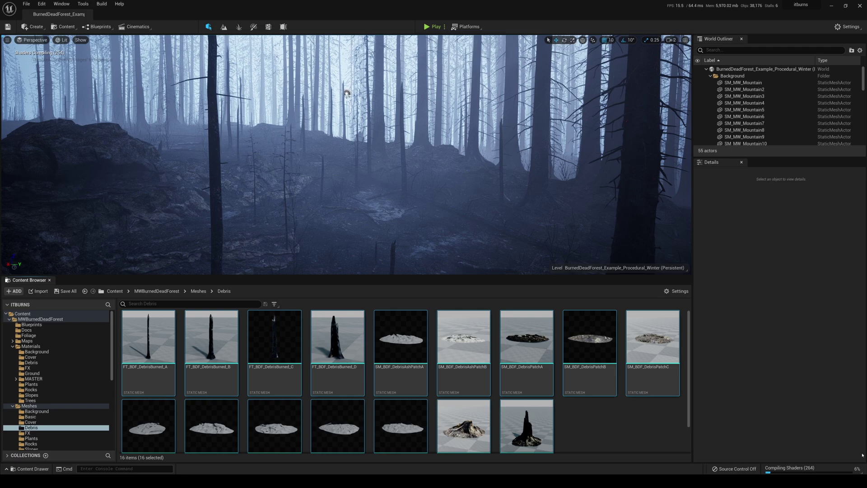
double_click(397, 362)
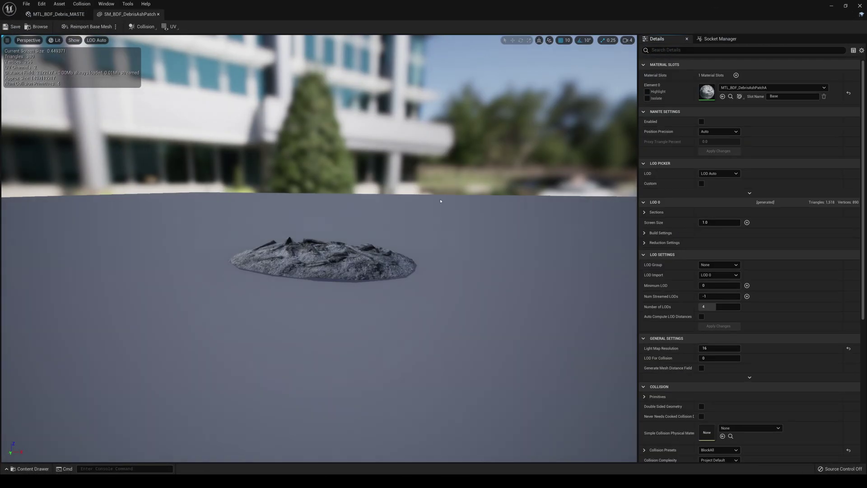
scroll(348, 257, up, 8)
scroll(347, 257, down, 6)
alt+drag(348, 257, 302, 317)
click(860, 6)
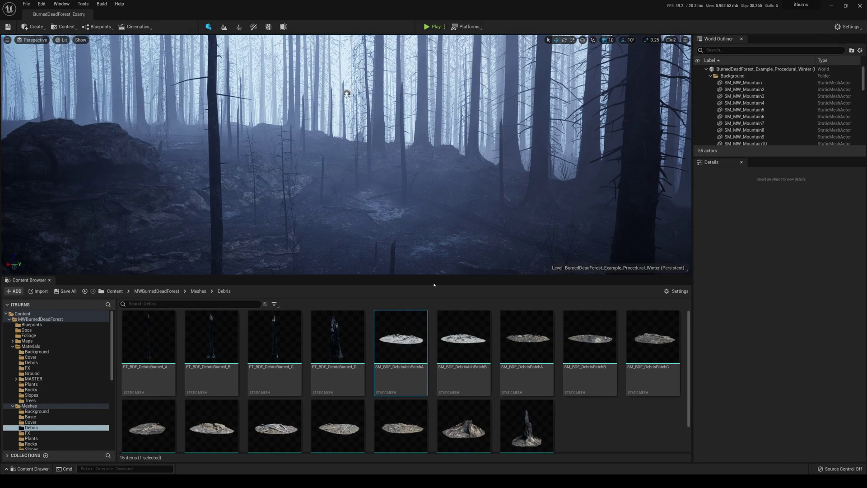
- Enable Nanite for all static meshes in the Meshes/Debris folder
key(ctrl+a)
right_click(513, 343)
mouse_move(539, 217)
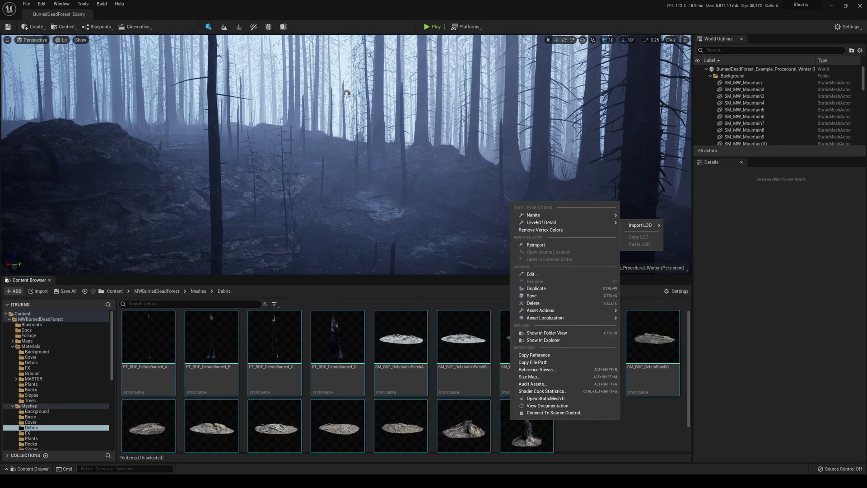
click(645, 218)
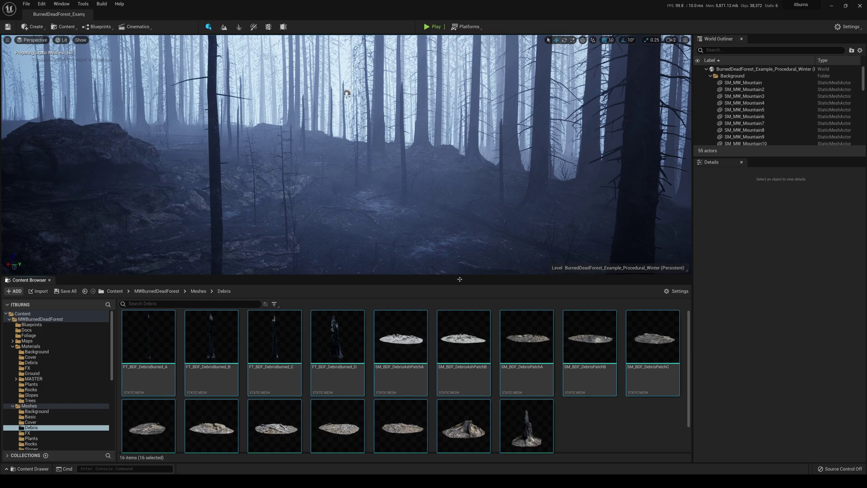
- Switch the viewport to the Nanite Triangles visualization and look around at the rocks, slopes and debris
click(64, 41)
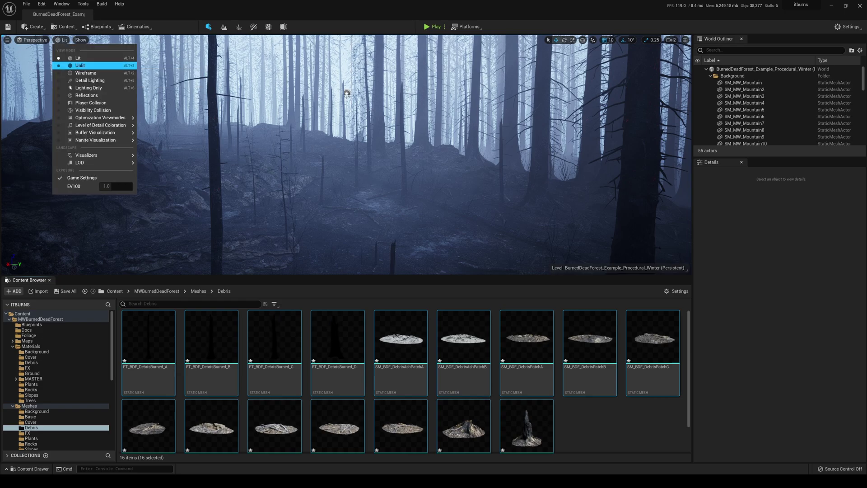
mouse_move(117, 140)
click(158, 169)
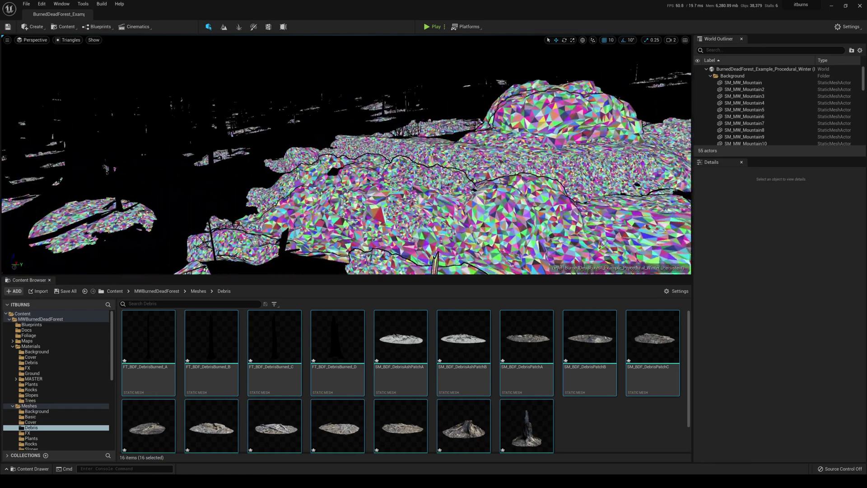
right_drag(346, 155, 165, 154)
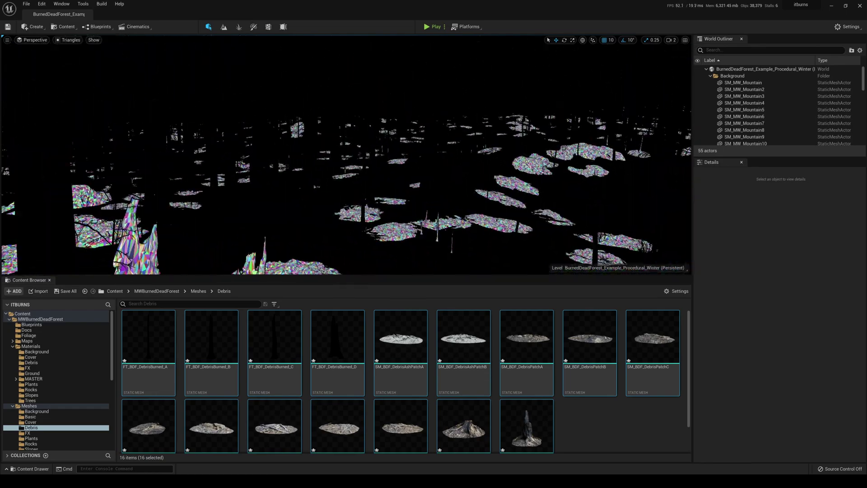
- Inspect the whole forest from high above in Nanite Triangles view, setting the camera speed to 8 and finally 5
click(672, 40)
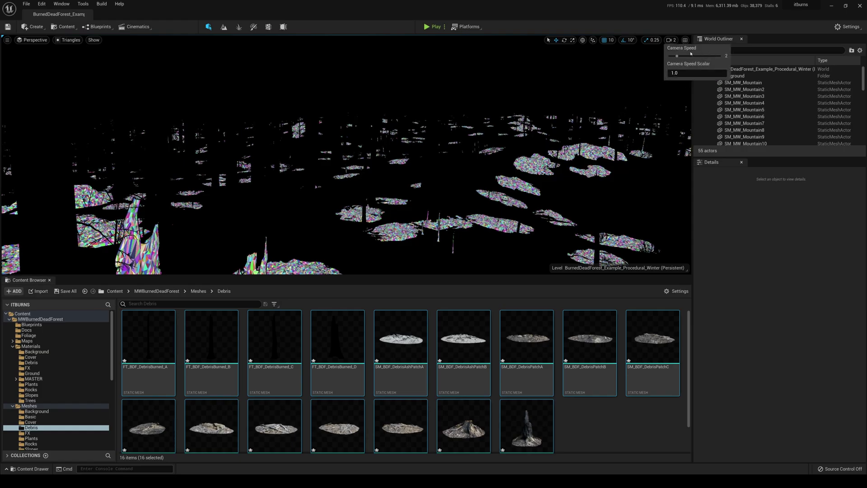
key(s)
right_drag(346, 155, 346, 213)
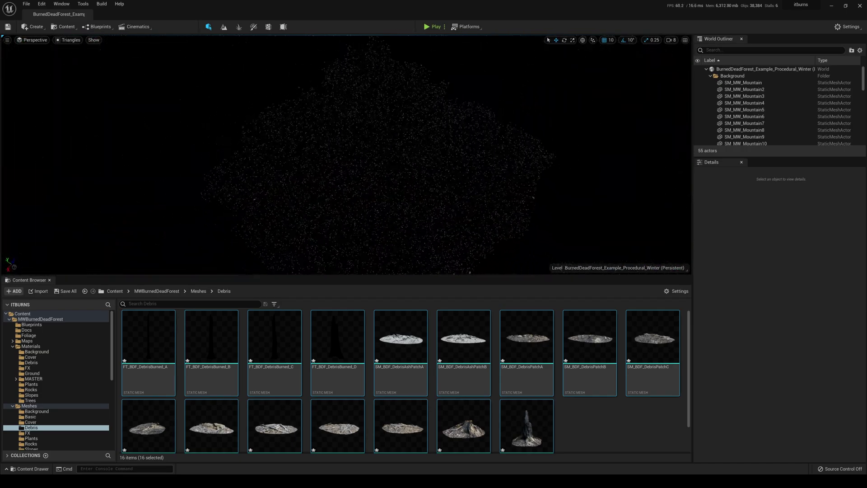
click(673, 41)
right_drag(346, 154, 337, 156)
click(673, 40)
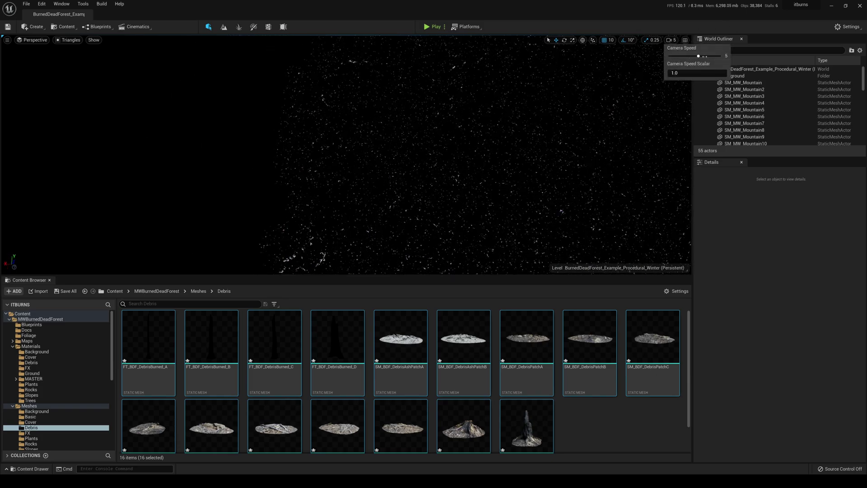
right_drag(346, 154, 352, 145)
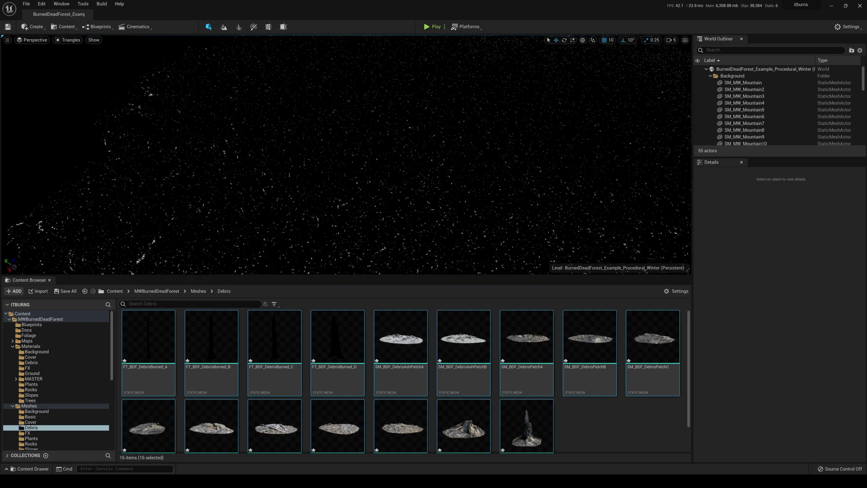
- Return the viewport to Lit mode and fly down from above the fog into the burned trees
click(70, 40)
click(77, 52)
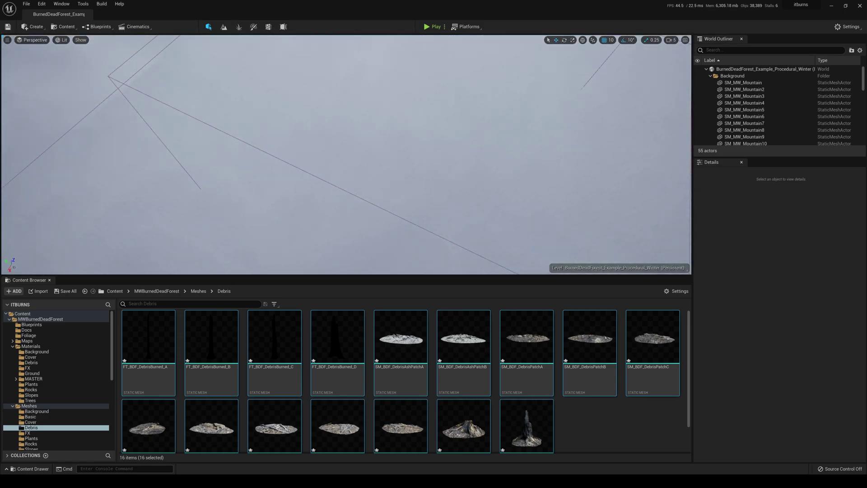
right_drag(346, 155, 368, 113)
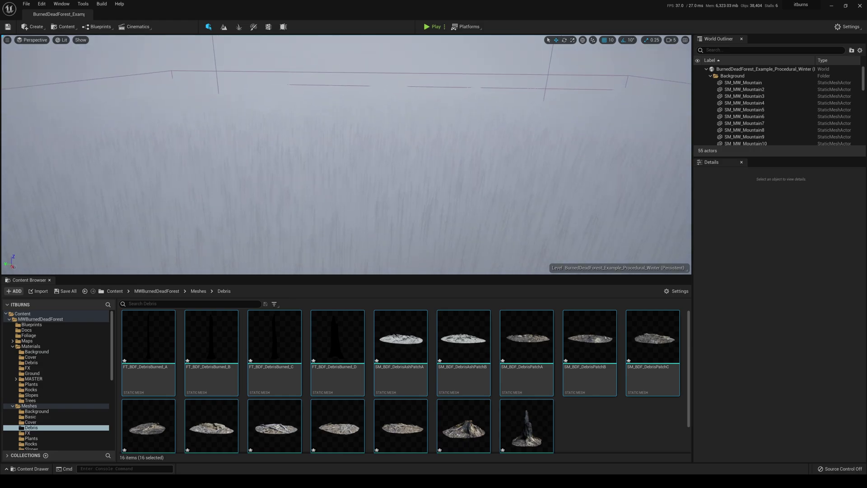
right_drag(346, 154, 346, 168)
key(w)
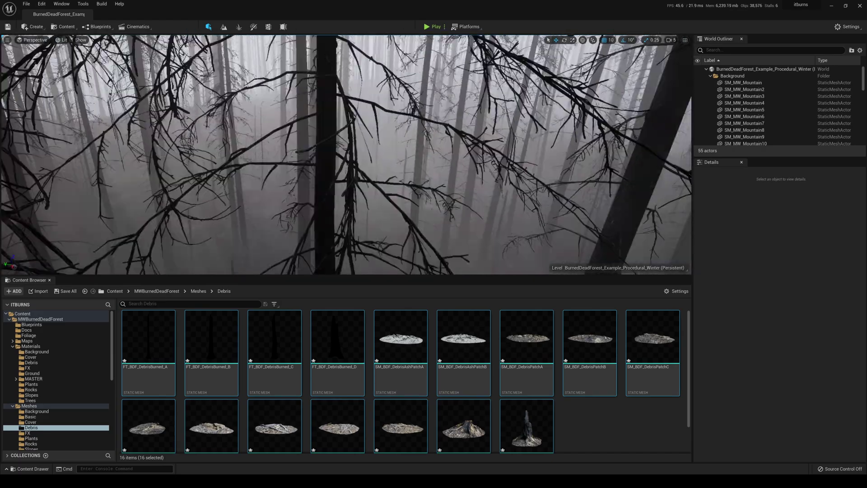
key(e)
- Set the camera speed to 2, clear the foliage actor selection and examine the foggy forest at ground level
click(674, 37)
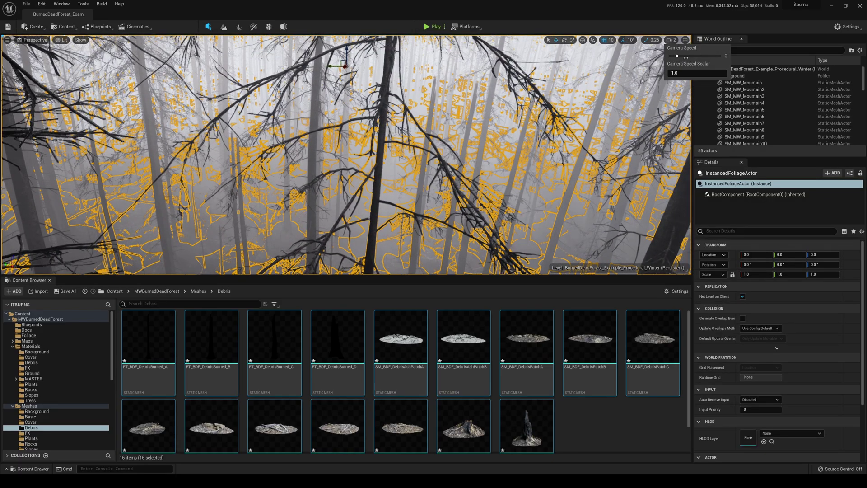
key(w)
mouse_move(508, 154)
right_down()
mouse_move(508, 212)
mouse_move(507, 136)
mouse_move(508, 180)
mouse_move(508, 135)
mouse_move(553, 133)
mouse_move(494, 152)
right_up()
key(Escape)
key(w)
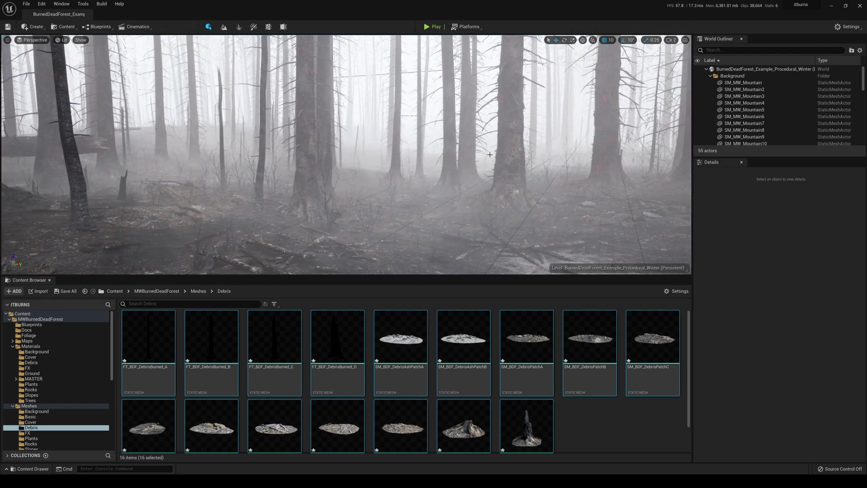
right_drag(481, 154, 480, 153)
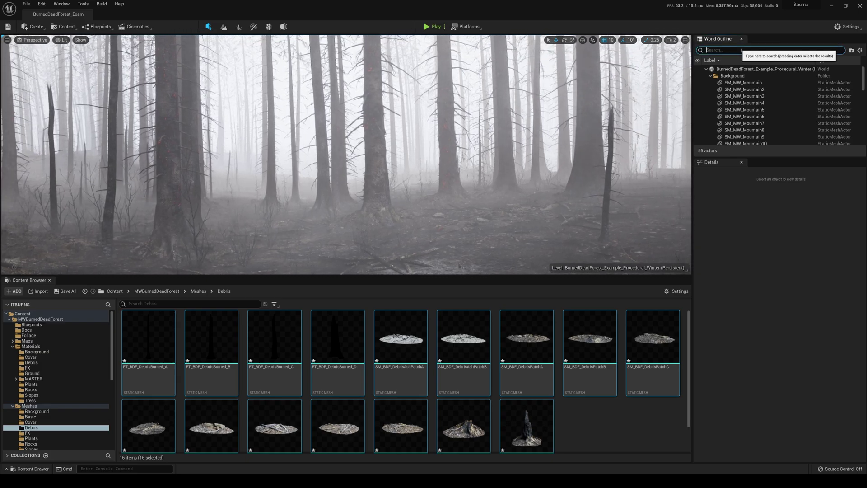
- Find the ExponentialHeightFog actor by searching the level for "expo" and hide it
text(expo)
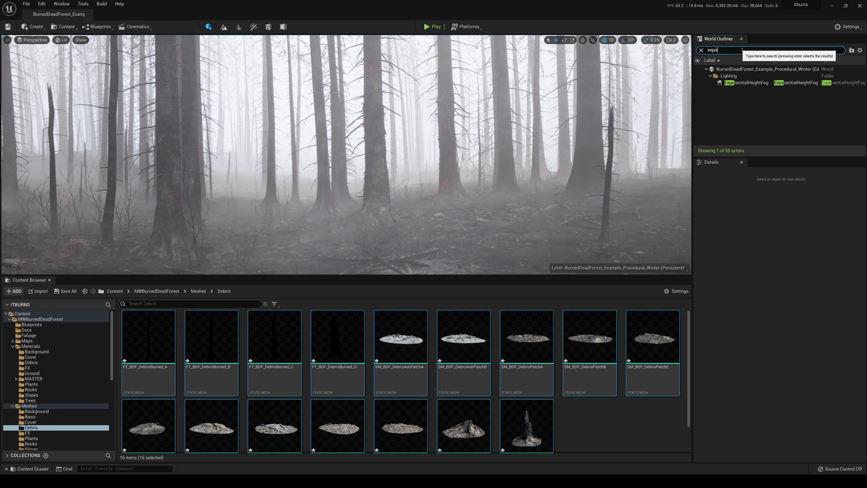
key(Return)
key(h)
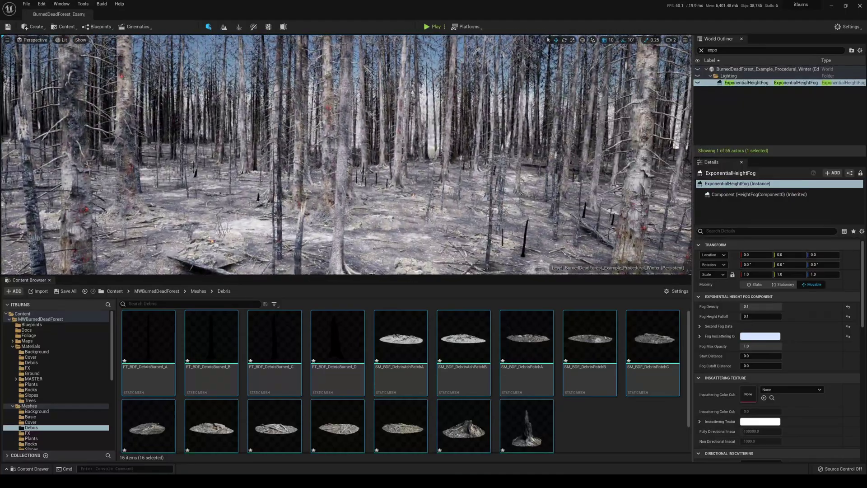
- Examine the fog-free forest in a full-screen viewport in Nanite Triangles and Lit modes, and restore the editor layout
key(F11)
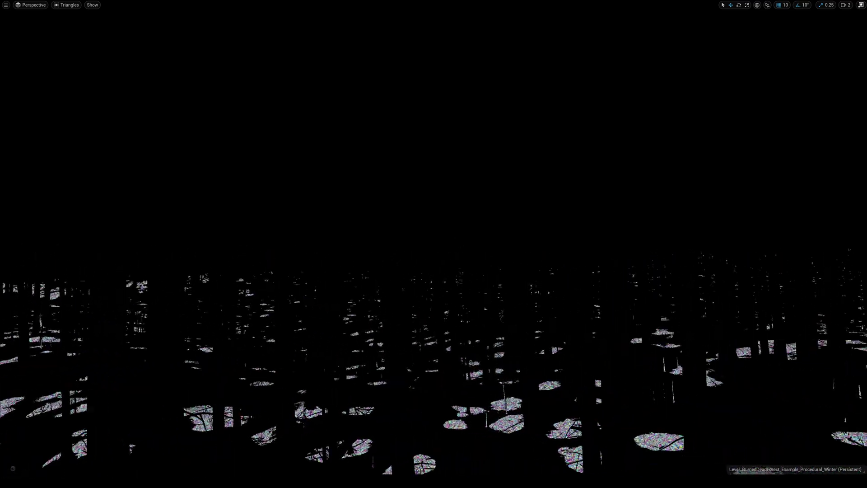
key(alt+4)
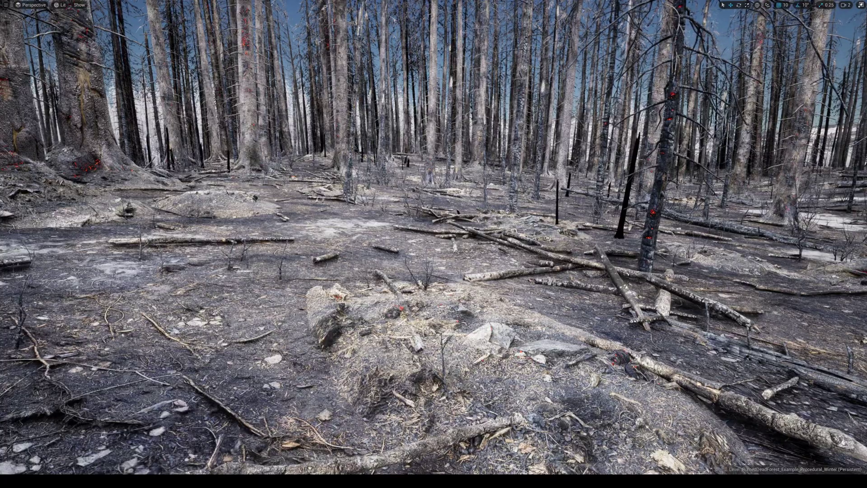
key(F11)
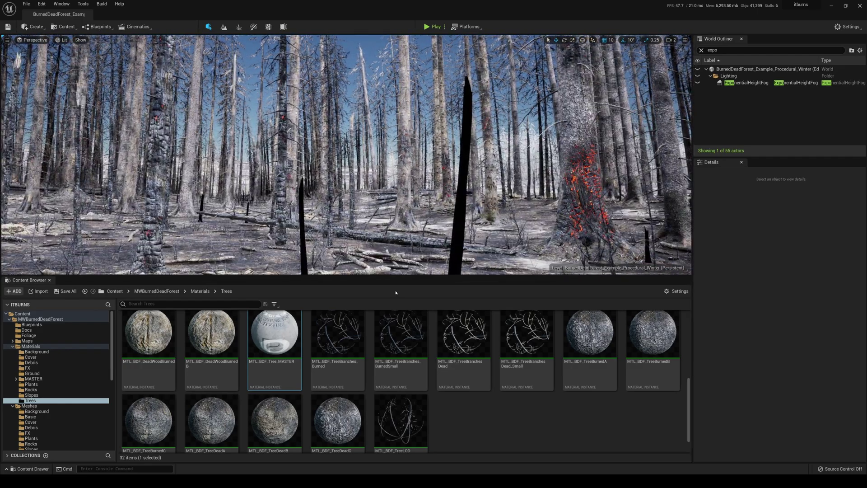
- Look through the material instances in the Materials/Trees folder and examine the tree trunks in the forest
scroll(434, 373, down, 2)
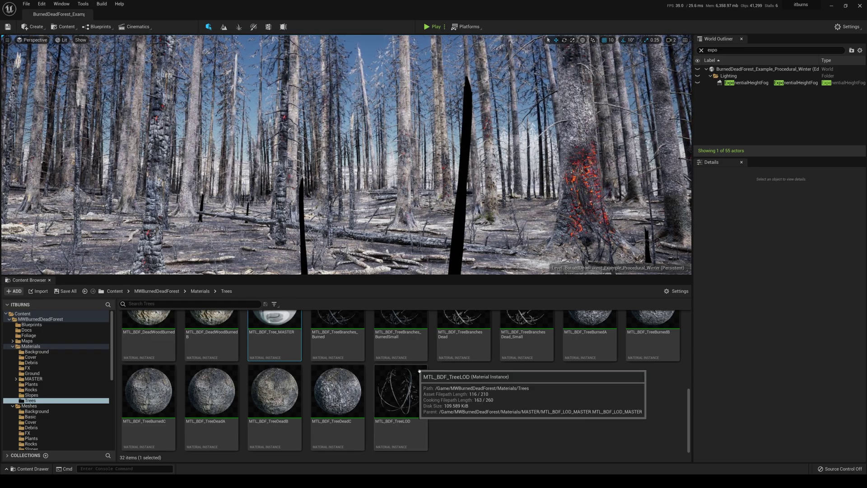
scroll(423, 373, up, 3)
mouse_move(346, 154)
right_down()
mouse_move(316, 154)
mouse_move(413, 194)
mouse_move(469, 203)
mouse_move(472, 190)
mouse_move(457, 214)
right_up()
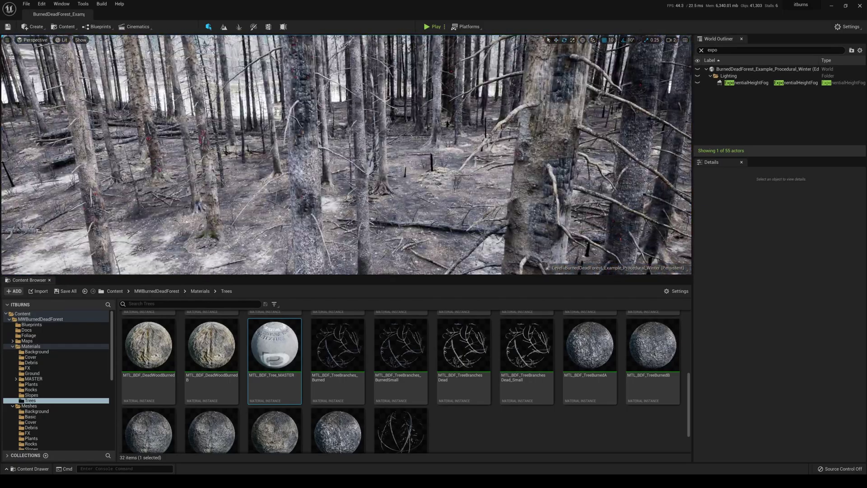
- Browse to the MWBurnedDeadForest Meshes/Cover folder and look over its branch and dead cover meshes
click(162, 293)
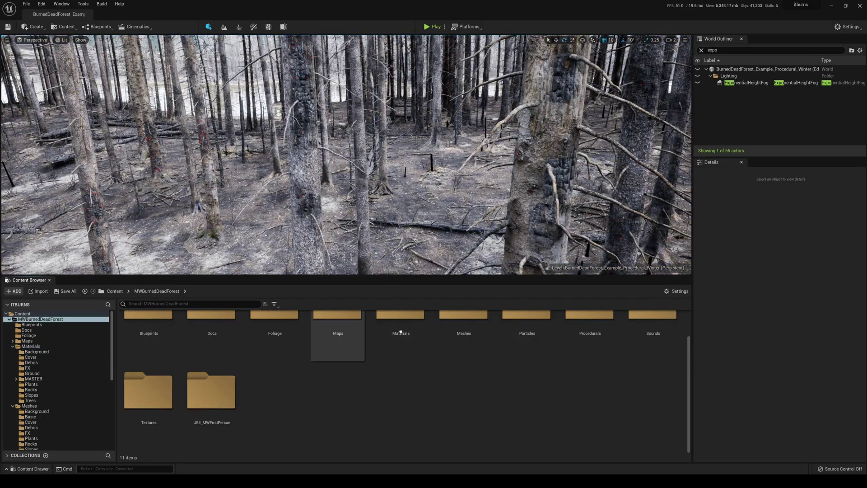
double_click(460, 339)
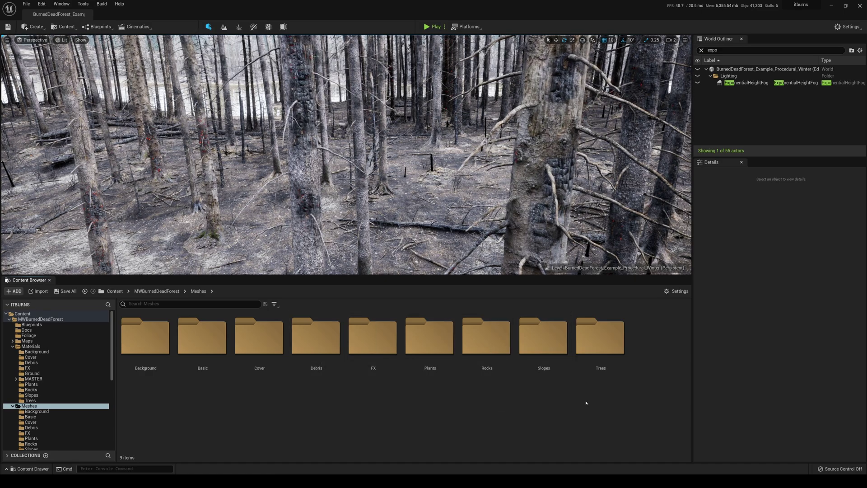
double_click(266, 349)
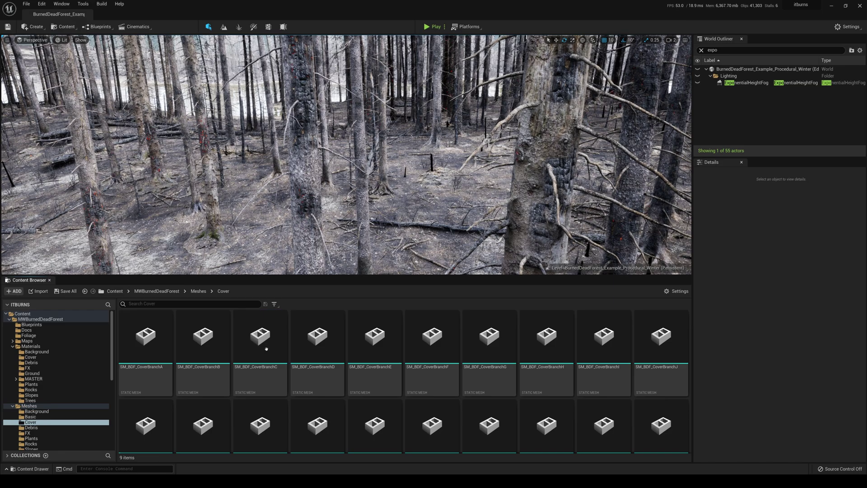
scroll(236, 374, down, 1)
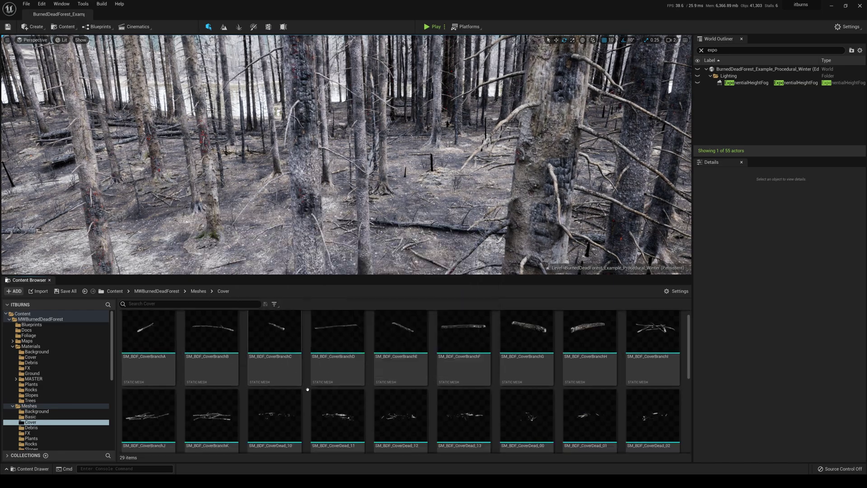
- Open SM_BDF_CoverDead_10, examine its geometry from the side and above along with its material, and return to the level
double_click(275, 407)
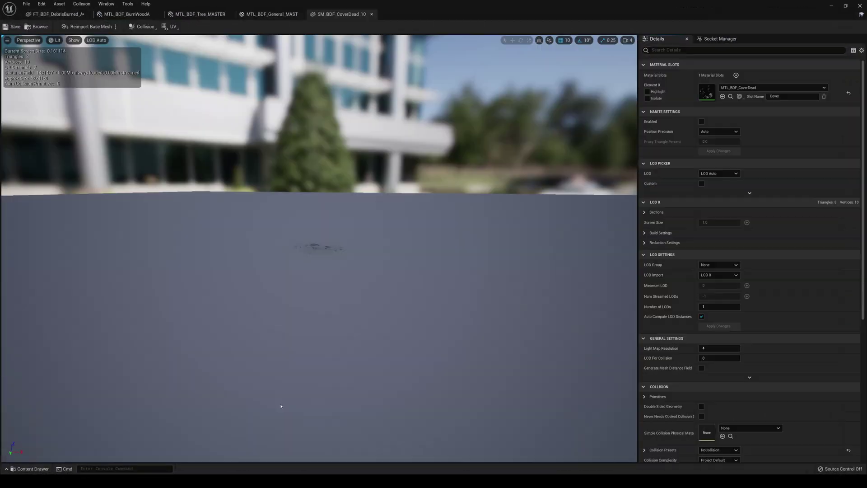
scroll(345, 247, up, 6)
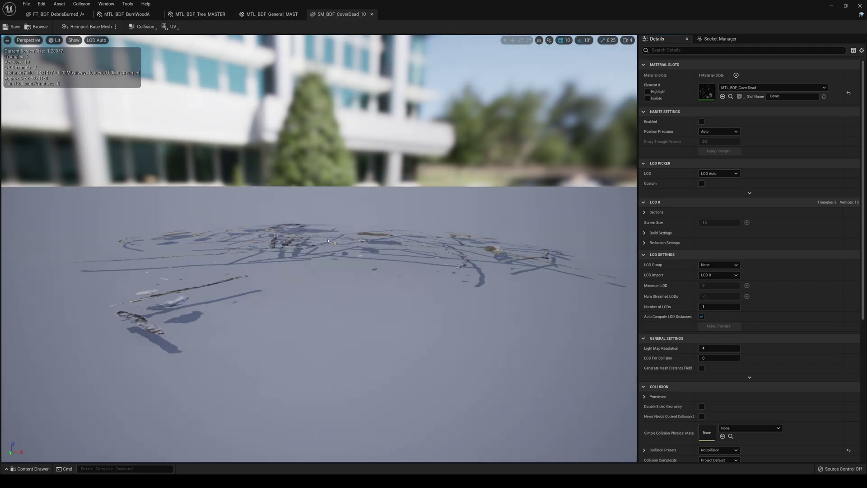
alt+drag(345, 246, 345, 344)
mouse_move(428, 186)
alt+mouse_down()
mouse_move(428, 198)
mouse_move(428, 91)
mouse_move(428, 186)
alt+mouse_up()
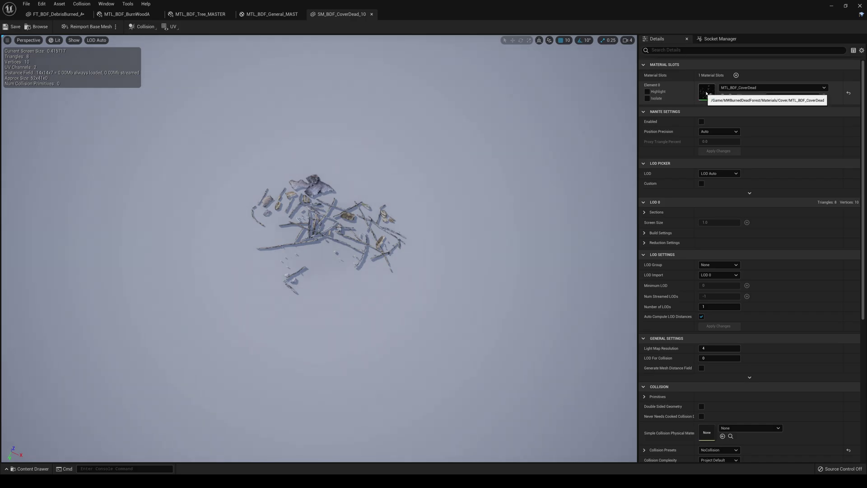
click(832, 7)
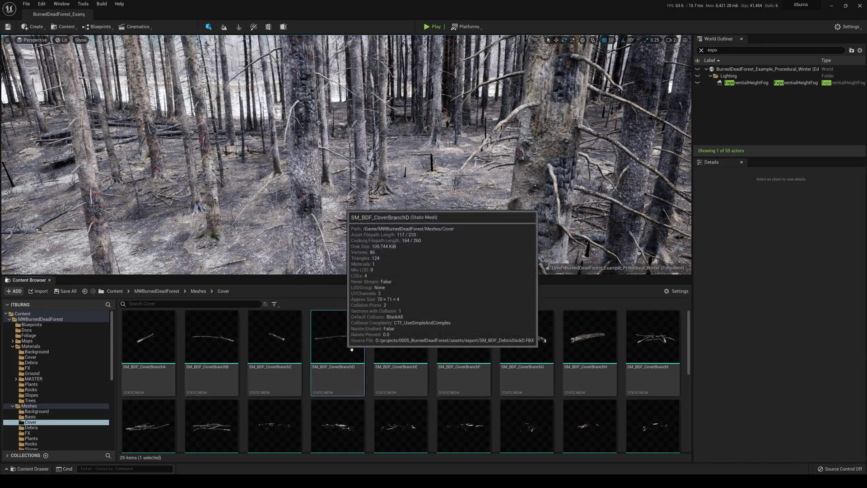
- Check the SM_BDF_CoverBranchF, SM_BDF_CoverBranchG and SM_BDF_CoverBranchH meshes in the Meshes/Cover folder
click(476, 344)
click(526, 341)
click(591, 341)
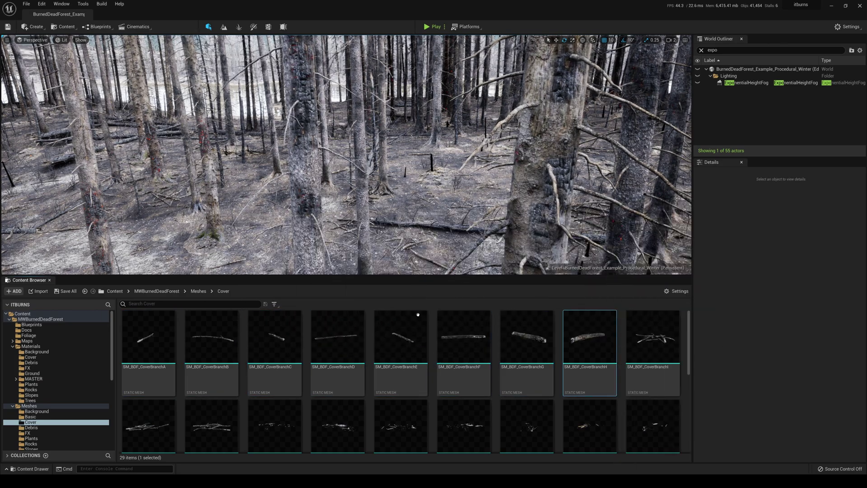
- Browse to the Materials/Cover folder and open the MTL_BDF_CoverBranches material instance
click(157, 291)
double_click(400, 352)
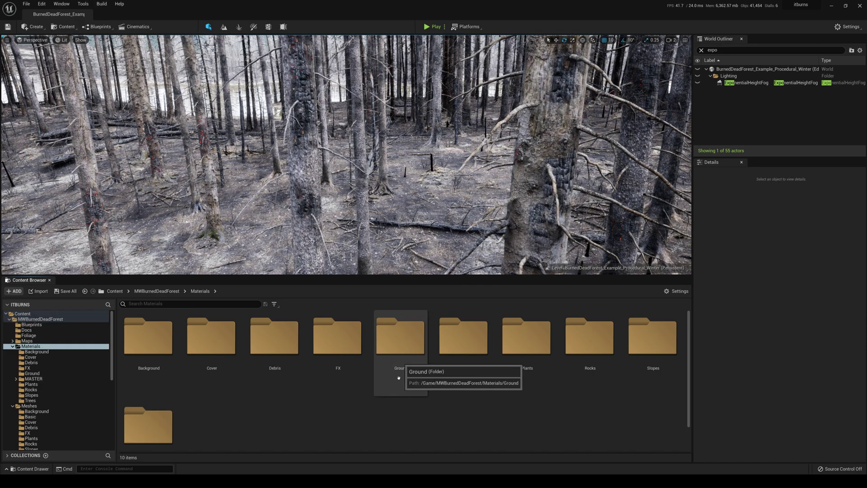
scroll(514, 400, down, 1)
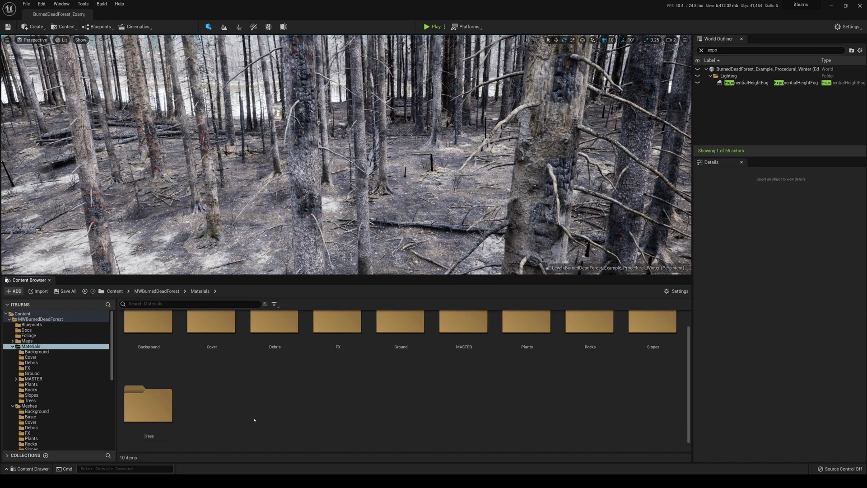
scroll(287, 413, up, 1)
double_click(211, 338)
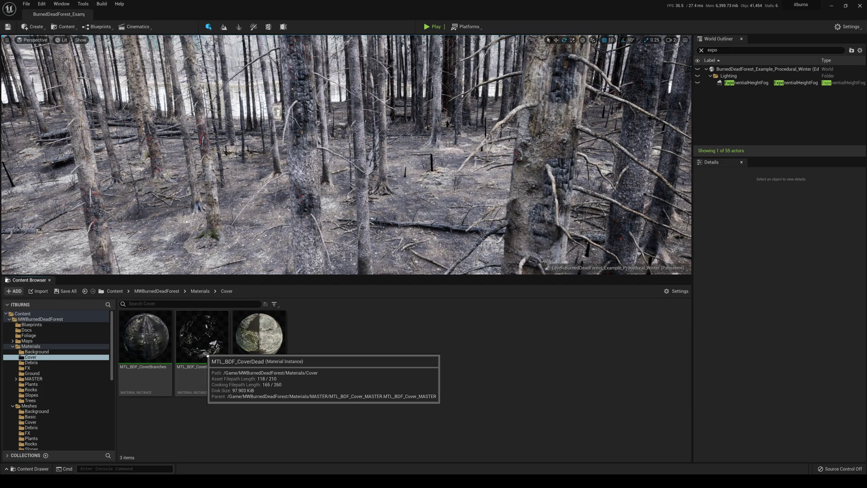
double_click(149, 336)
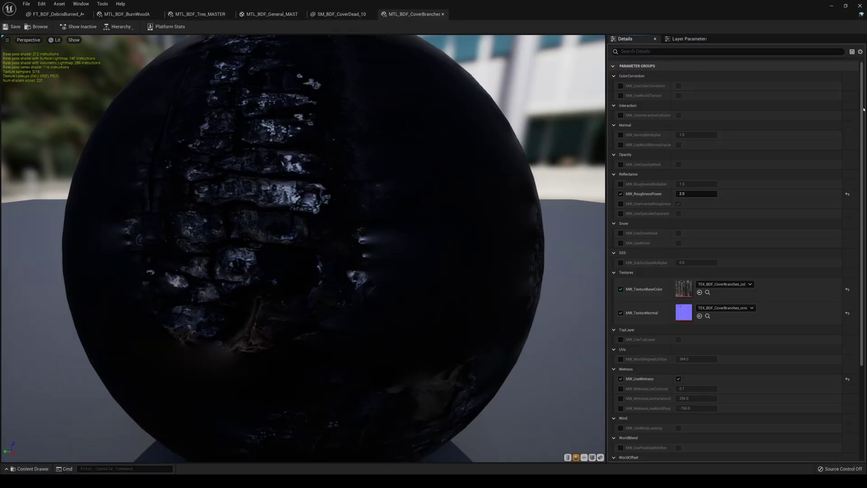
- Set the parent of the MTL_BDF_CoverBranches material instance to Majorgeneralnanite and save it
drag(864, 109, 864, 225)
click(732, 380)
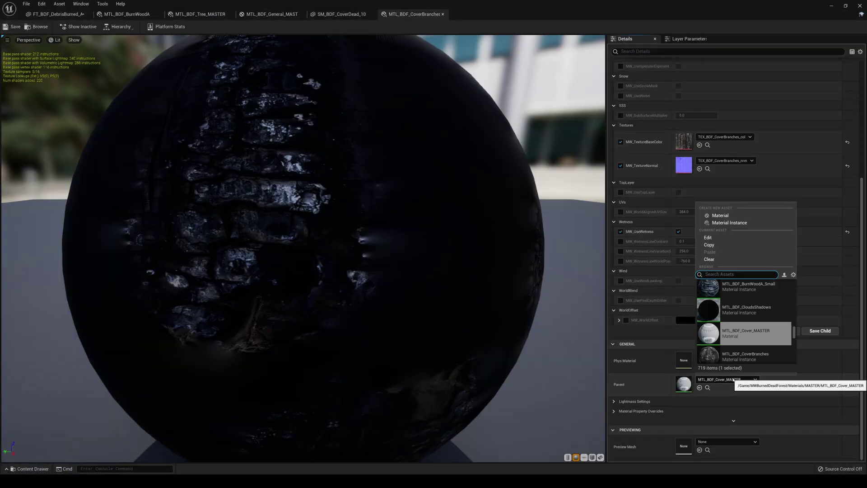
text(mawi)
click(732, 291)
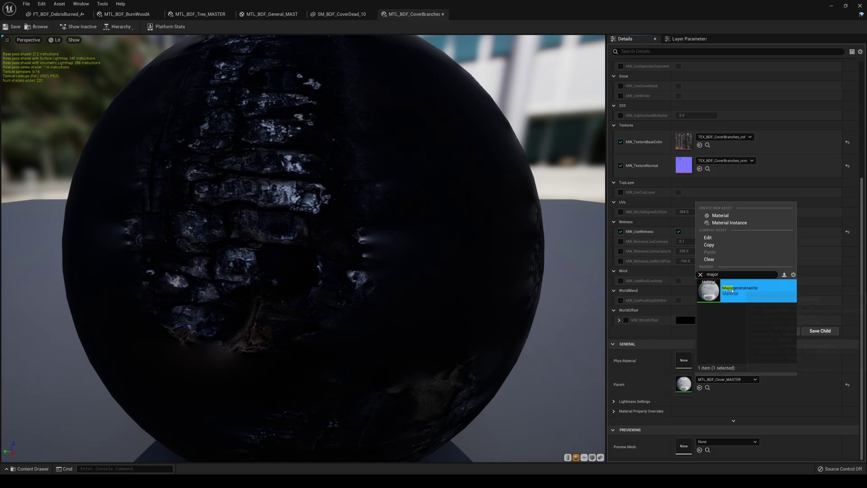
click(15, 27)
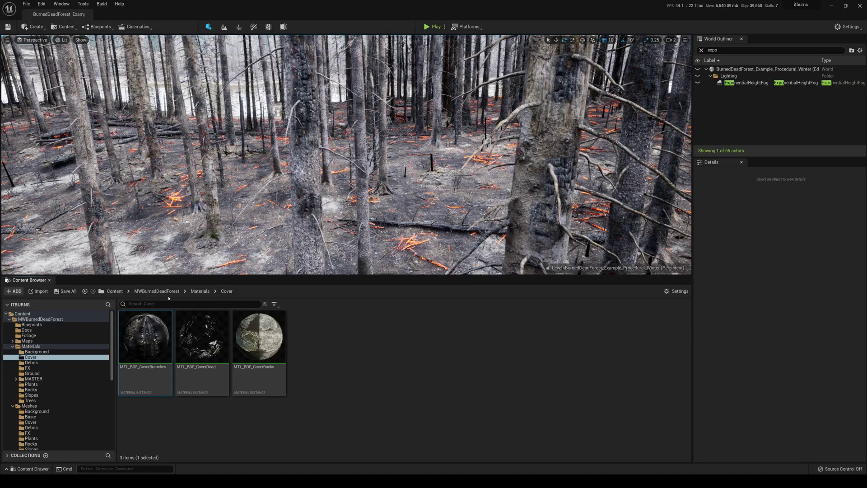
- Enable Nanite on the eleven SM_BDF_CoverBranch meshes, A through K, in the MWBurnedDeadForest Meshes/Cover folder
click(157, 291)
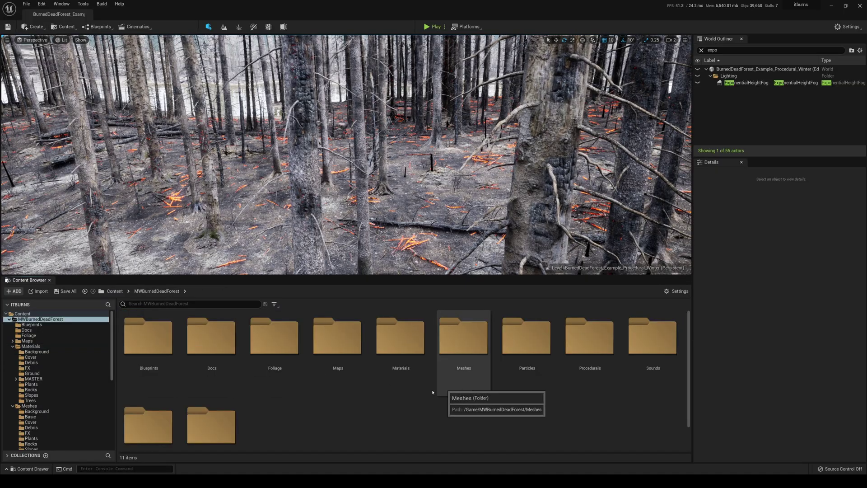
double_click(461, 357)
double_click(271, 353)
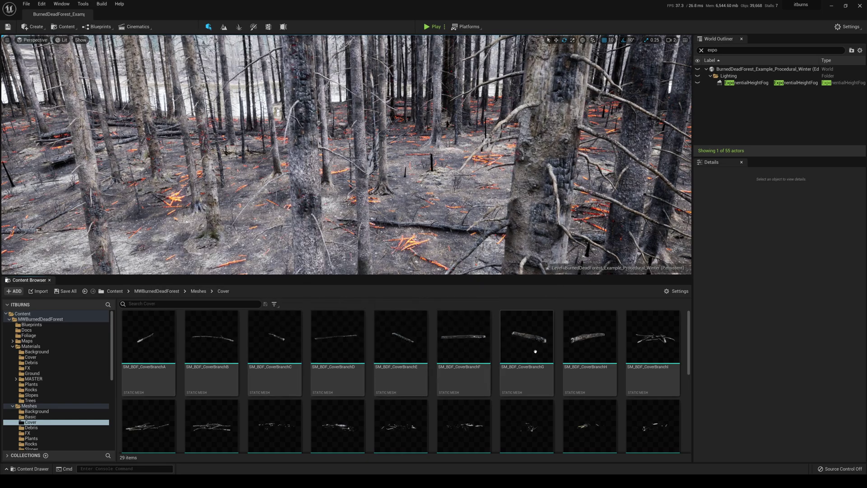
scroll(223, 414, down, 1)
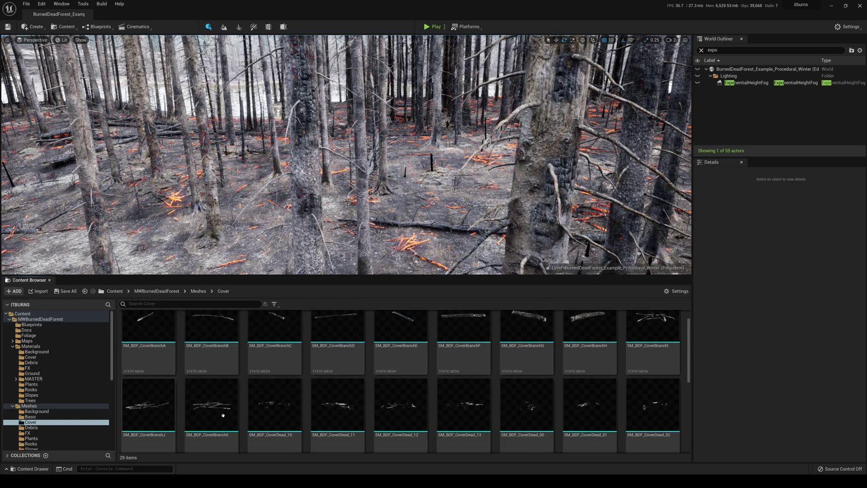
click(223, 415)
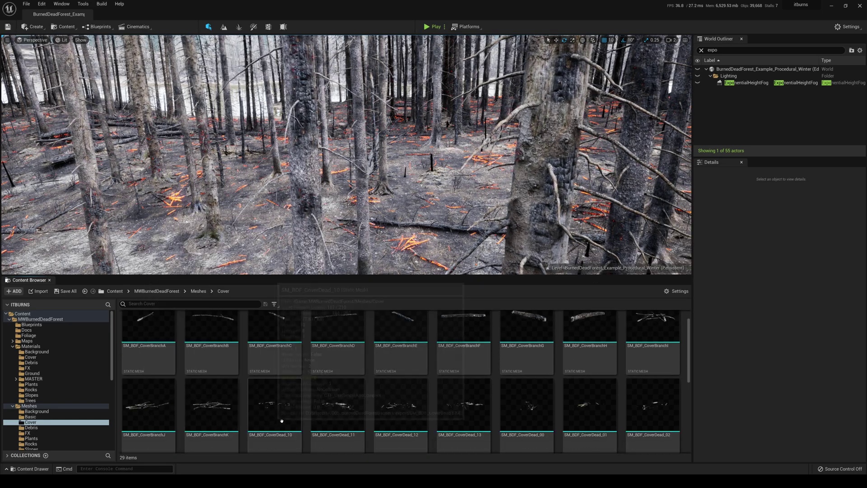
shift+click(162, 351)
scroll(162, 343, up, 1)
right_click(165, 342)
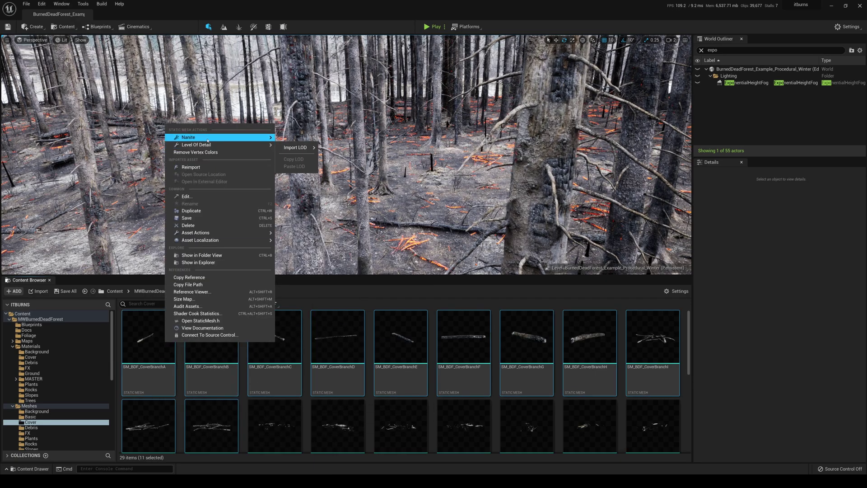
click(281, 141)
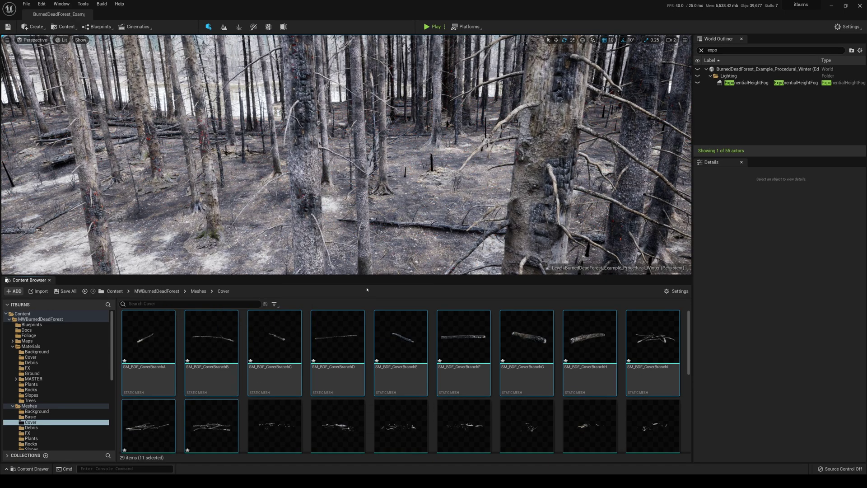
- Check the level in the Nanite Triangles visualization and look around the forest floor for the converted cover branches
click(62, 40)
mouse_move(95, 140)
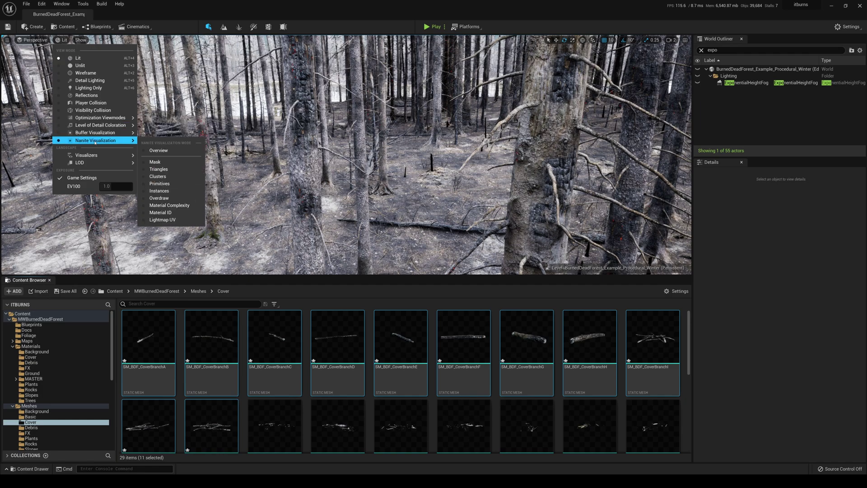
click(159, 169)
mouse_move(431, 221)
right_down()
mouse_move(501, 226)
mouse_move(535, 217)
mouse_move(430, 221)
right_up()
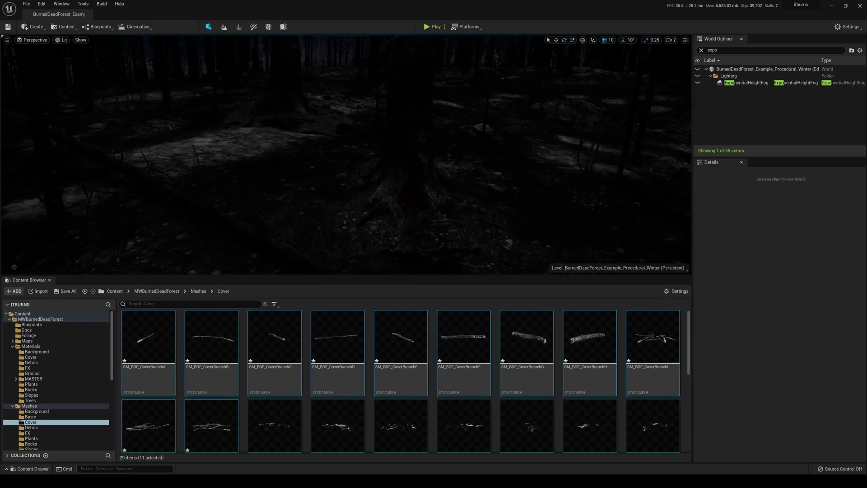
right_drag(444, 182, 444, 182)
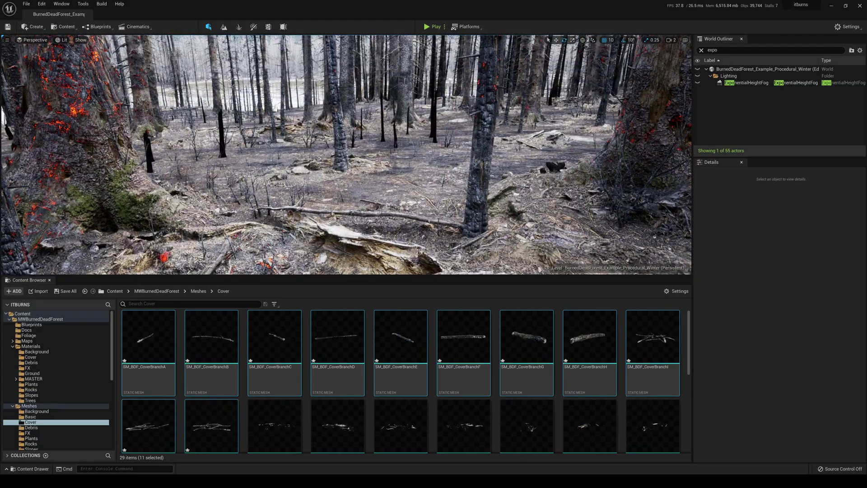
right_drag(332, 139, 332, 140)
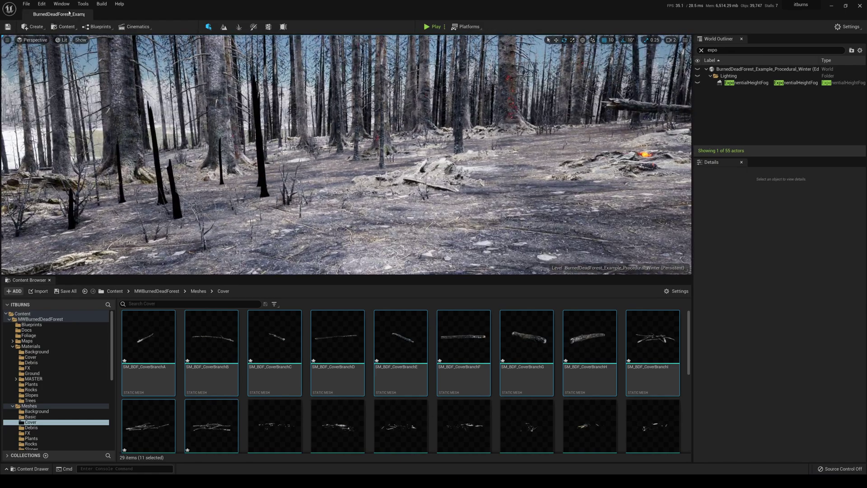
- Examine the level's primitive statistics with the meshes sorted by summed triangles from highest to lowest
click(84, 4)
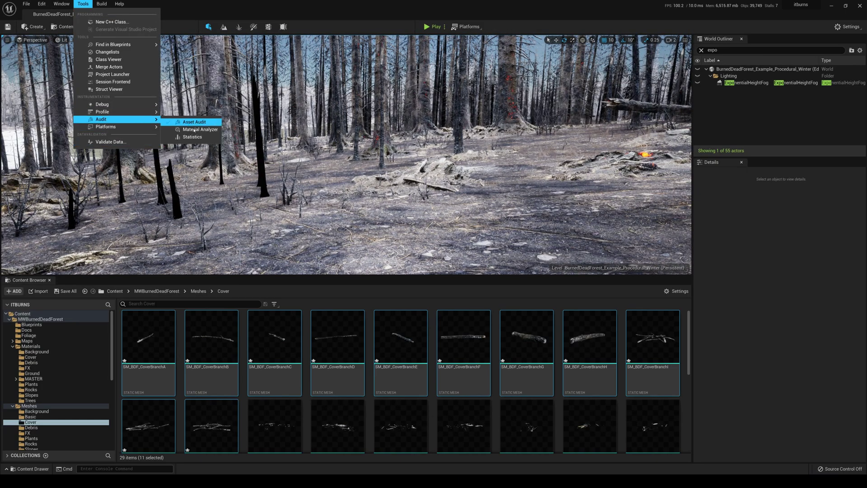
click(193, 137)
double_click(277, 140)
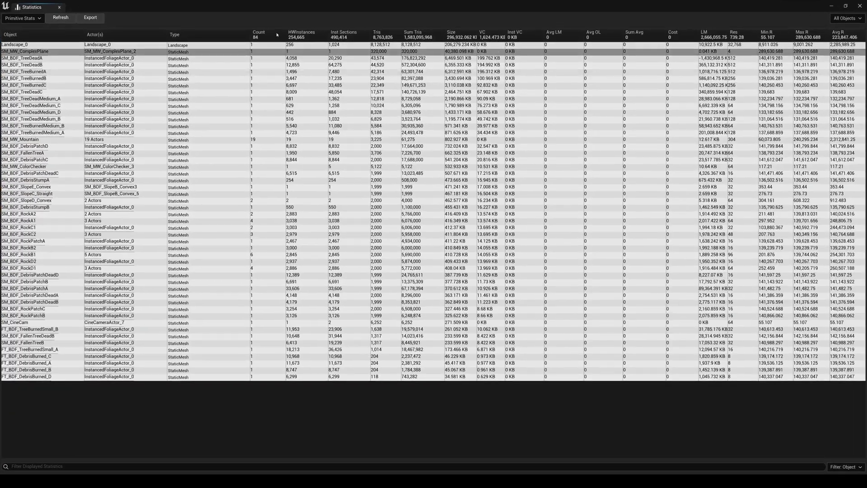
click(426, 38)
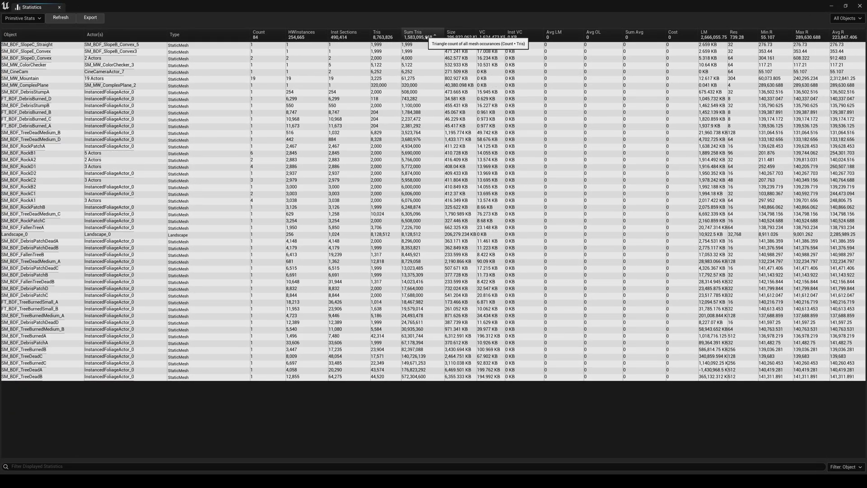
click(427, 38)
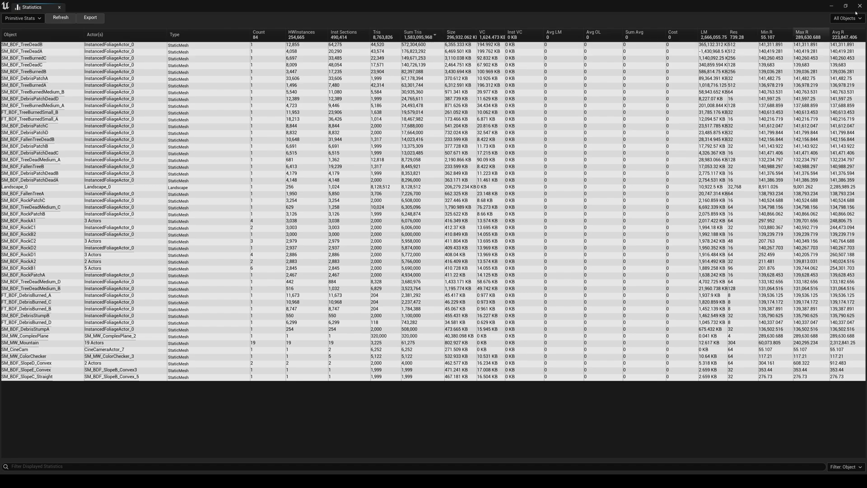
click(831, 7)
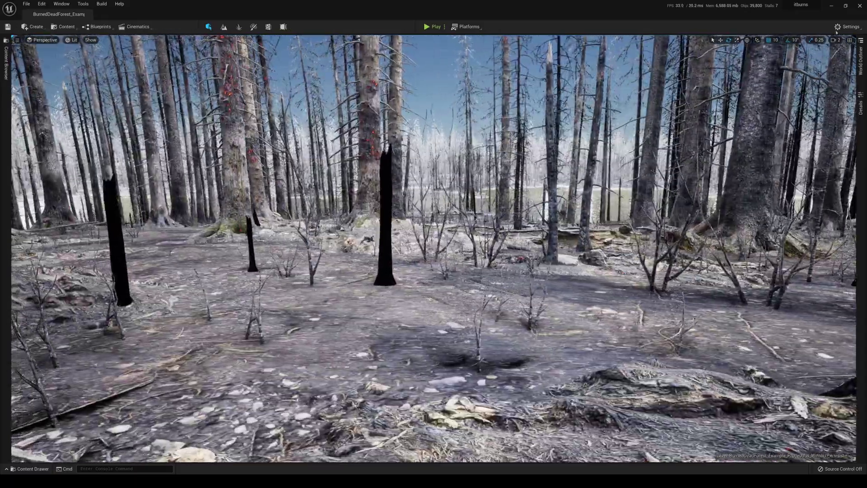
- Fly forward through the burned forest in the enlarged viewport to inspect the ground cover and fallen trees
mouse_move(434, 244)
right_down()
mouse_move(357, 221)
mouse_move(366, 216)
mouse_move(434, 249)
mouse_move(190, 248)
mouse_move(413, 244)
mouse_move(402, 244)
right_up()
key(w)
key(w)
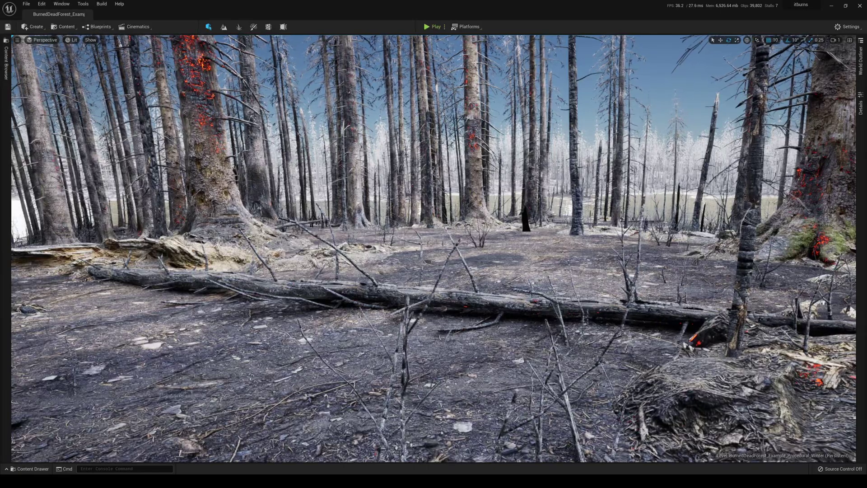
key(ctrl+space)
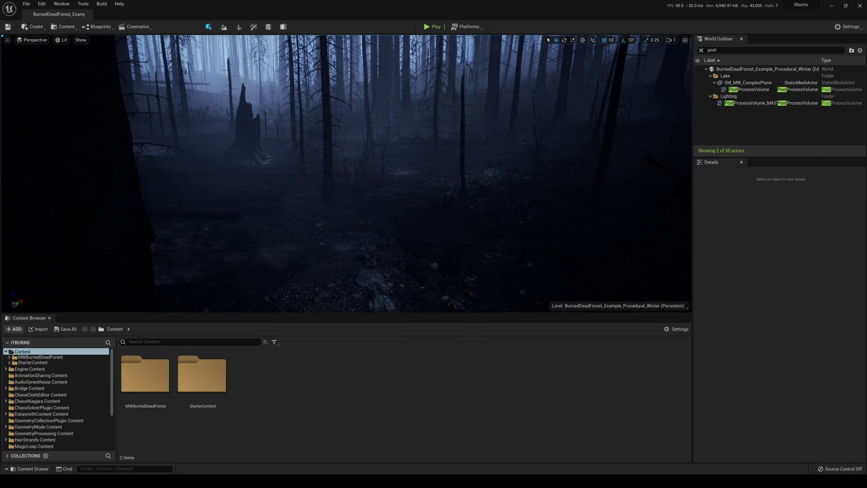
- Set the parent of the MTL_BDF_CoverRocks material instance in Materials/Cover to Majorgeneralnanite
double_click(145, 375)
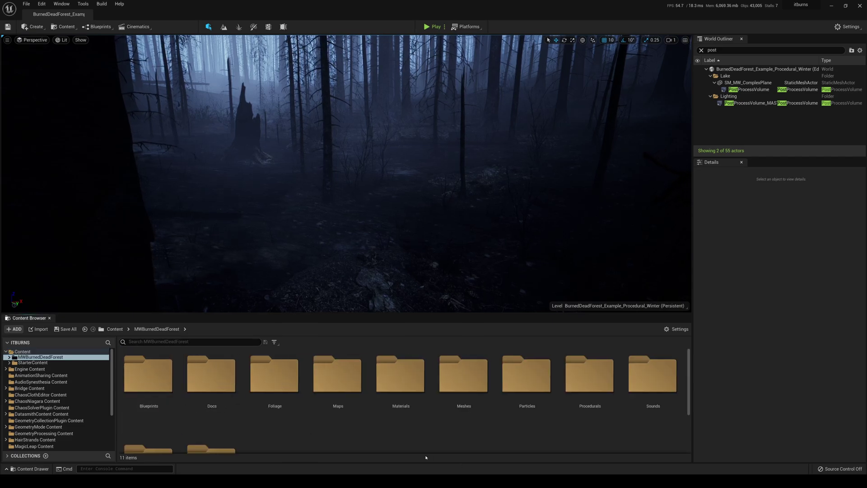
double_click(426, 399)
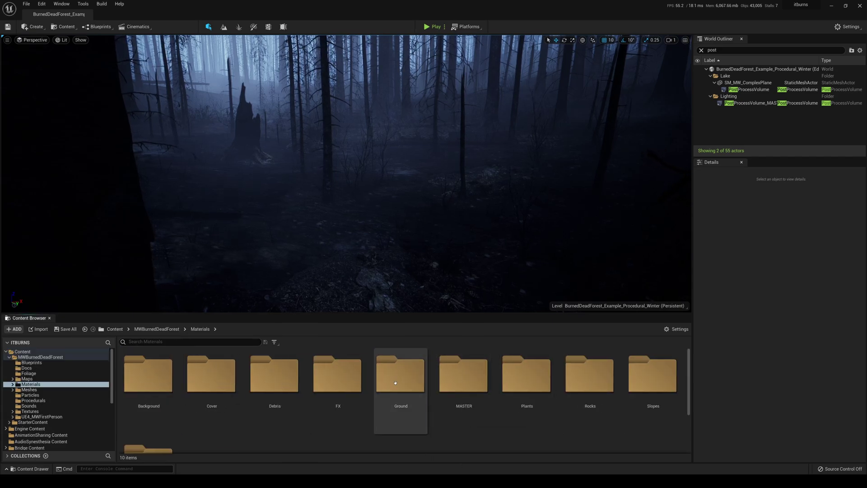
double_click(219, 396)
double_click(273, 385)
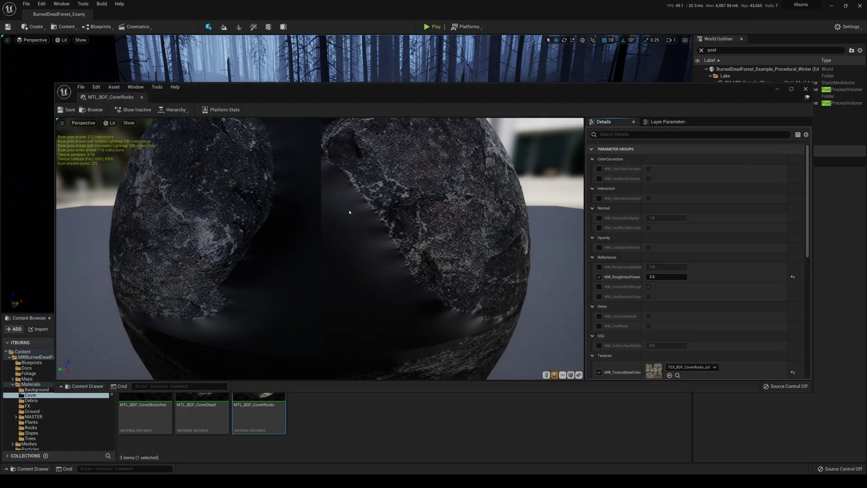
drag(807, 185, 808, 307)
click(713, 297)
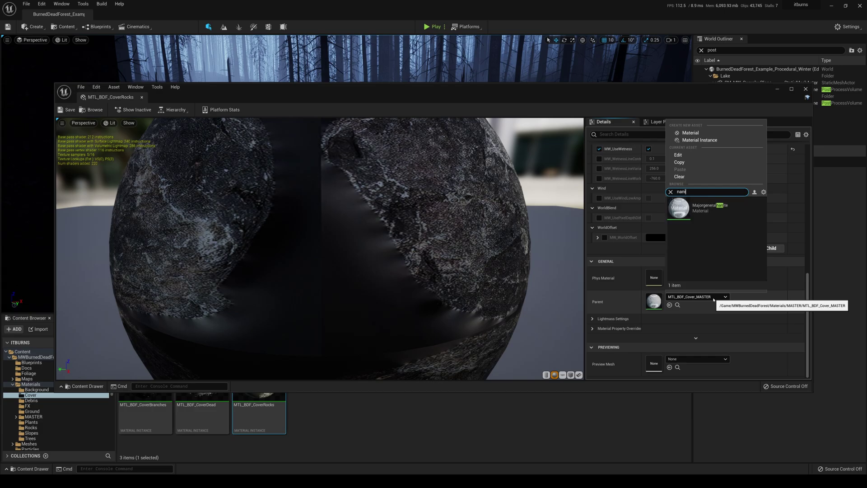
click(707, 204)
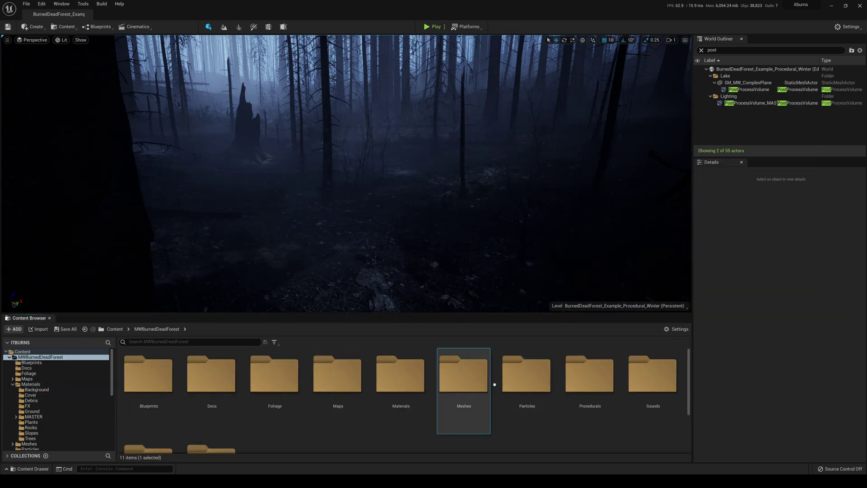
- Enable Nanite on the four rock cover meshes at the end of the Meshes/Cover folder, starting with SM_BDF_RockACover
double_click(465, 379)
click(276, 399)
double_click(276, 398)
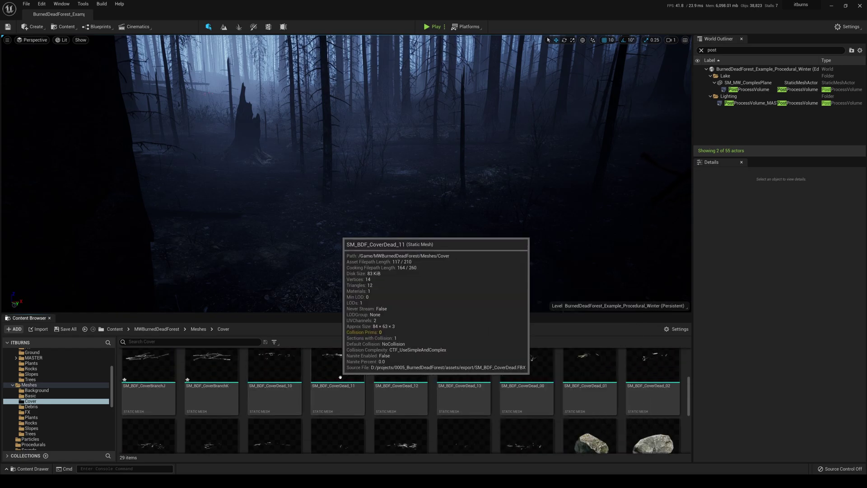
scroll(394, 387, down, 2)
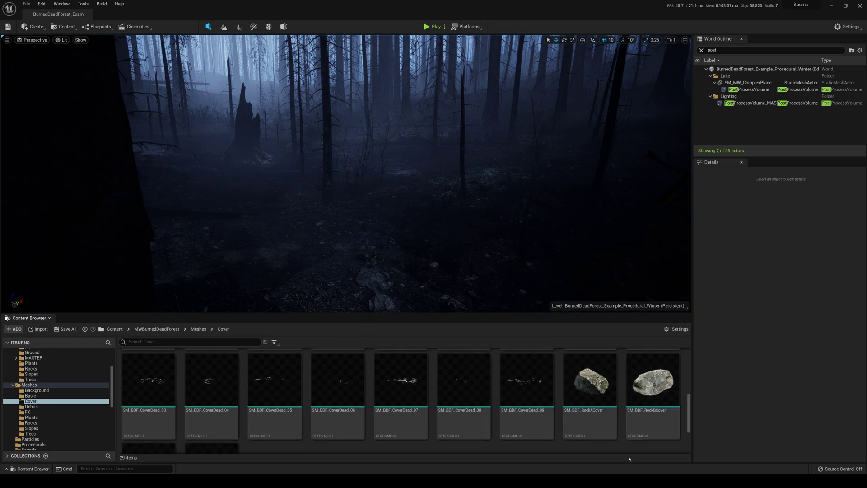
click(594, 420)
scroll(582, 429, down, 2)
shift+click(235, 411)
scroll(236, 411, up, 1)
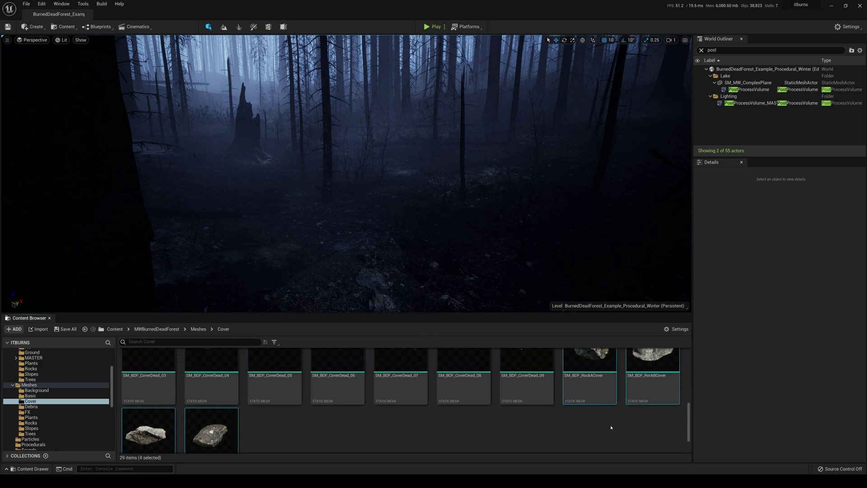
right_click(596, 374)
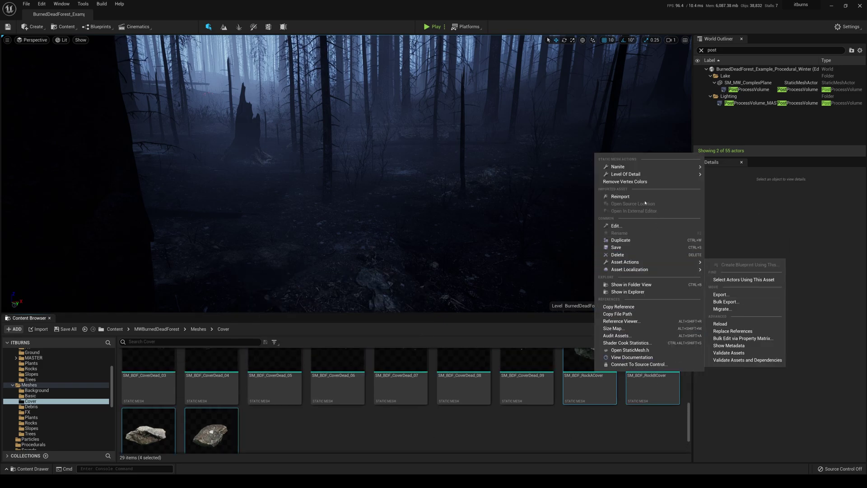
mouse_move(631, 168)
click(720, 170)
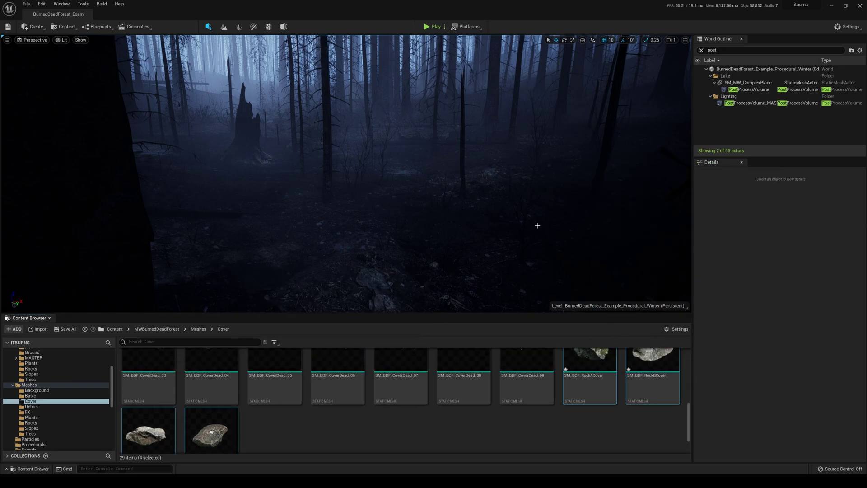
- Inspect the level's rocks and ground in the Nanite Triangles visualization
click(62, 40)
mouse_move(102, 140)
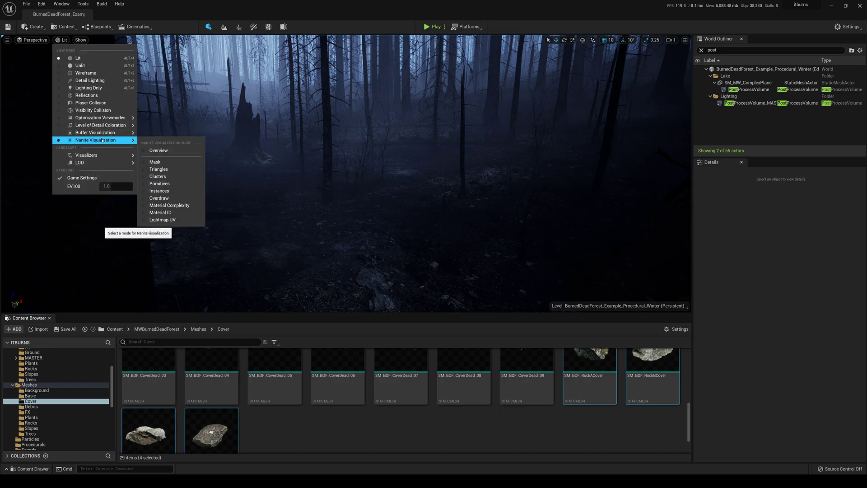
click(175, 170)
mouse_move(346, 173)
right_down()
mouse_move(344, 135)
mouse_move(253, 136)
mouse_move(159, 151)
mouse_move(335, 169)
right_up()
right_drag(335, 245, 336, 245)
- Return the viewport to Lit shading and select the master post process volume in the Lighting folder
click(69, 40)
click(78, 58)
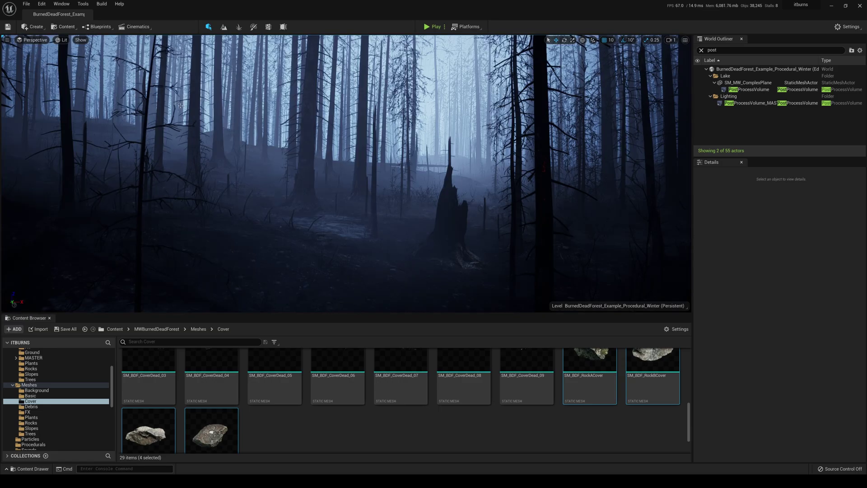
right_drag(181, 181, 190, 149)
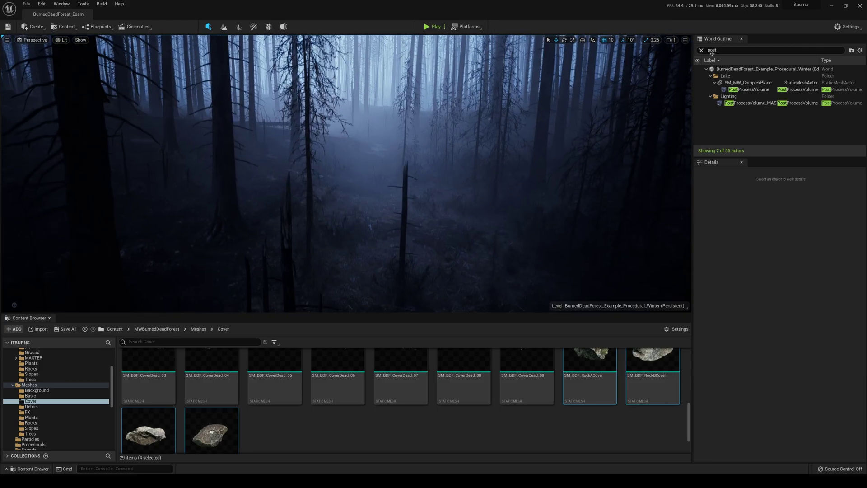
click(732, 104)
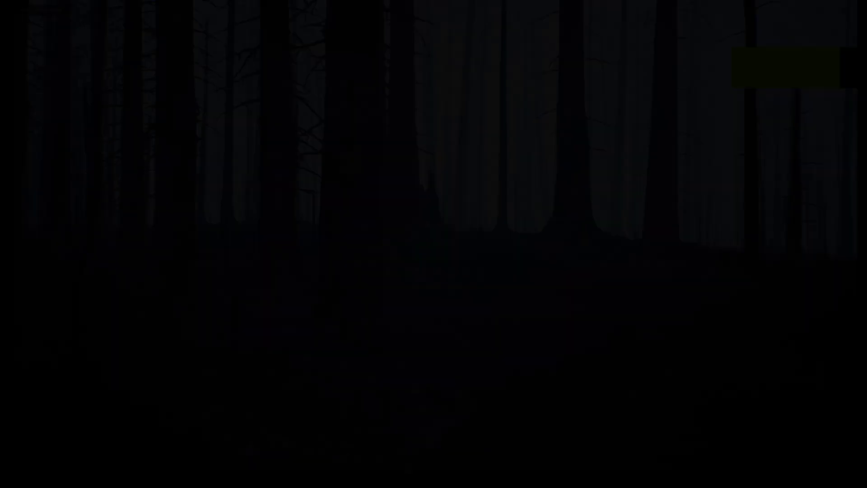
- Walk forward through the foggy burned forest in play mode to review the converted scene
key(w)
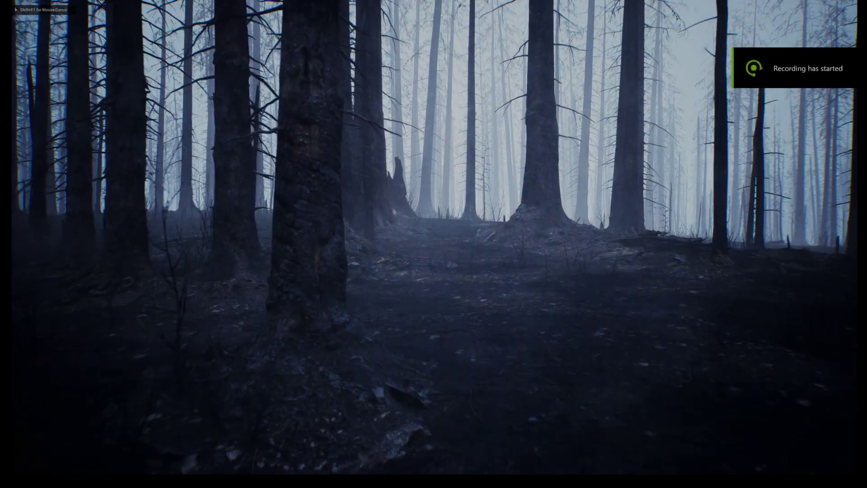
key(w)
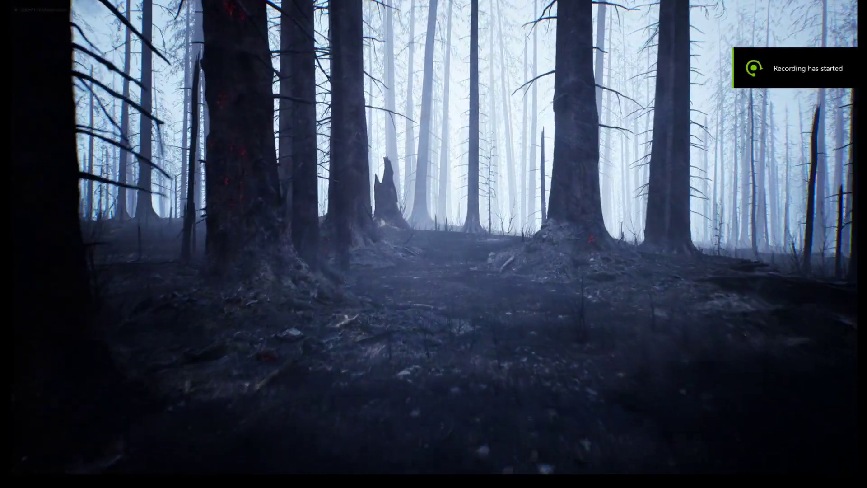
key(w)
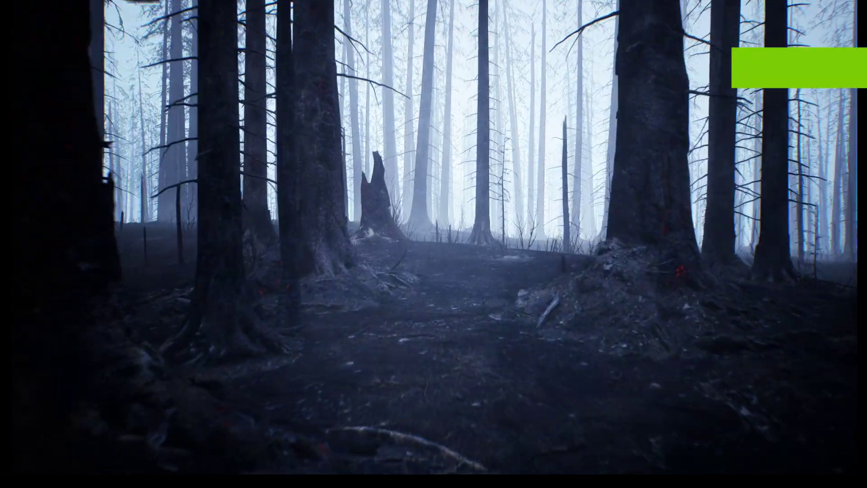
key(w)
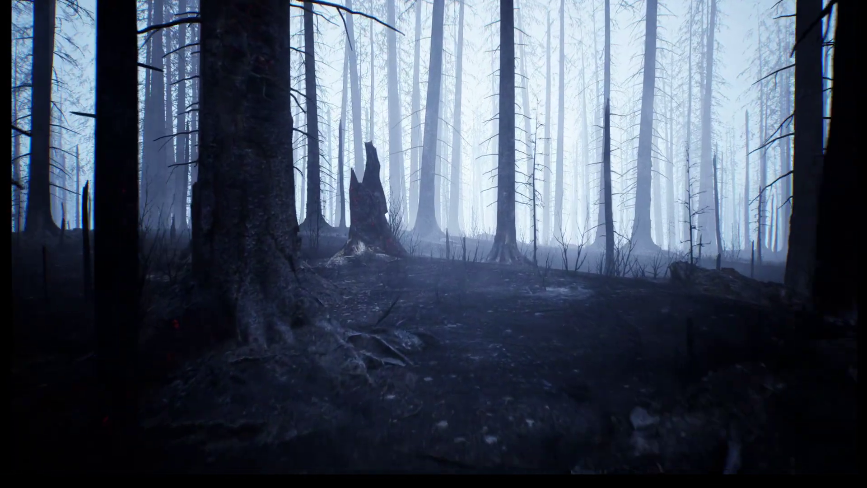